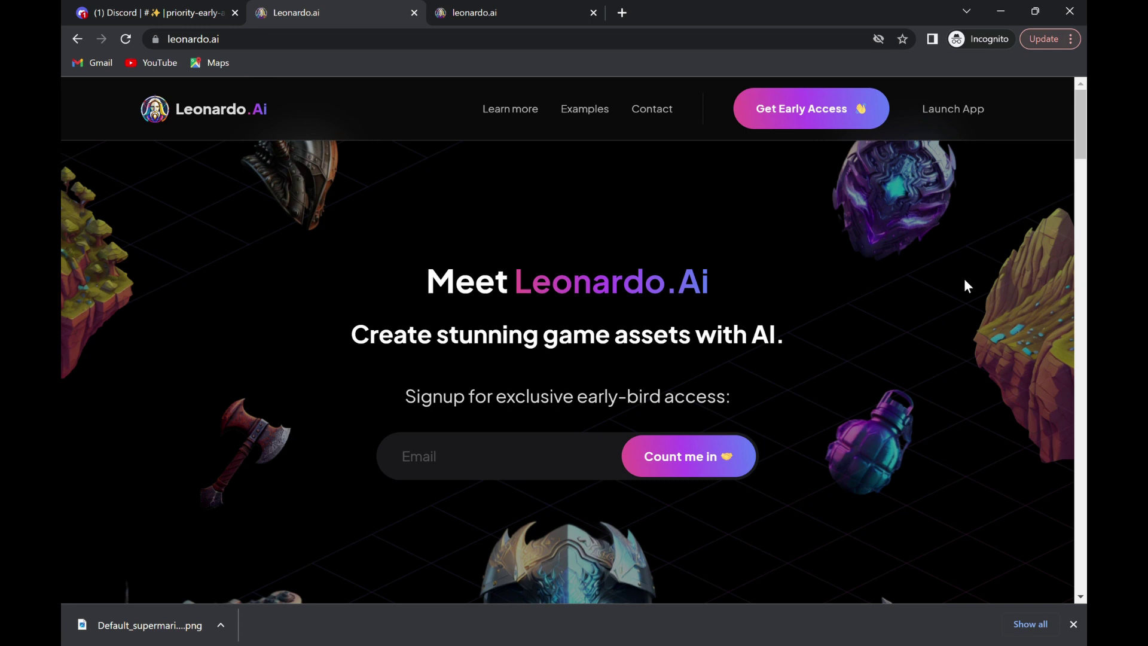
- Submit an email address on the Leonardo.Ai early-access signup form
click(843, 110)
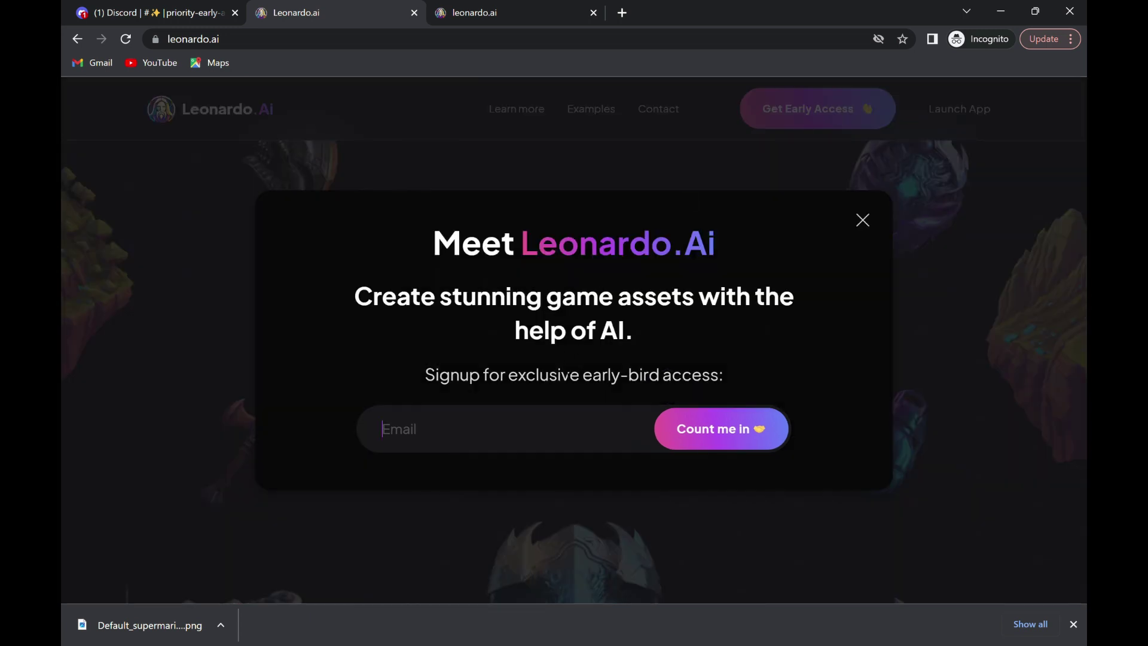
click(546, 441)
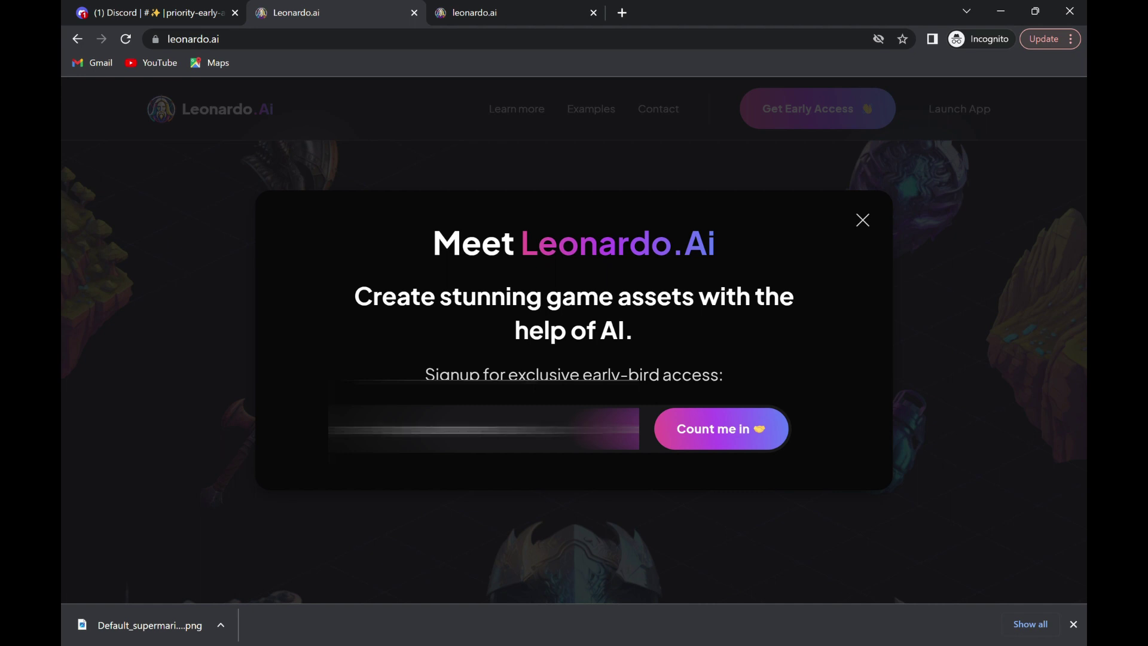
click(691, 441)
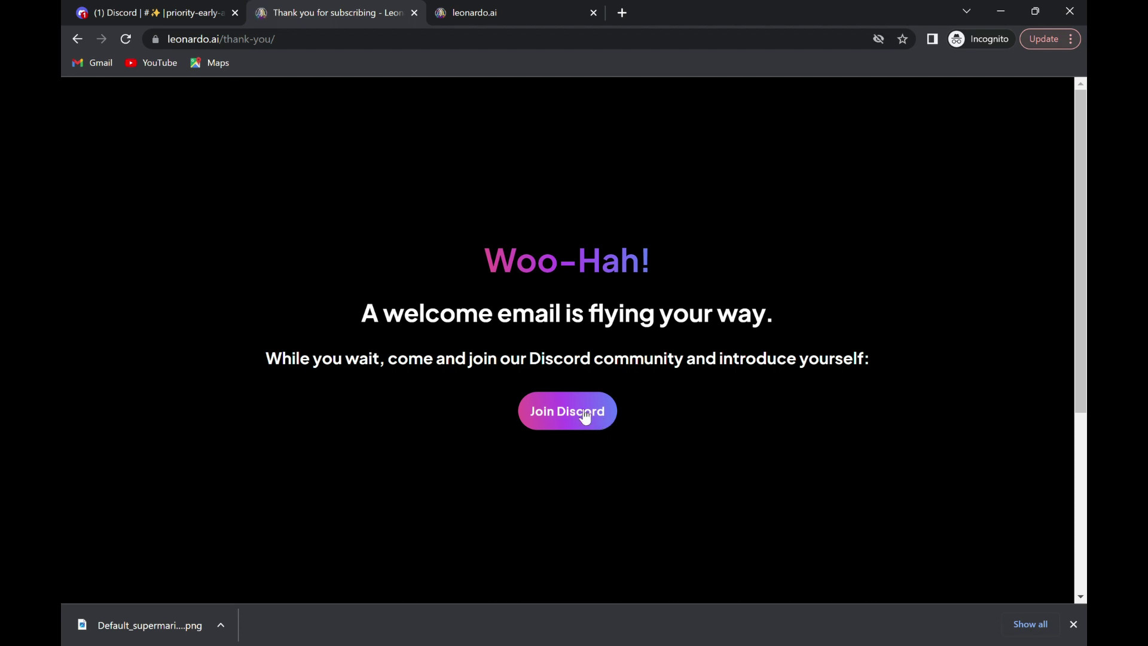
- Join the Leonardo.Ai Discord server and follow the whitelist form link in #priority-early-access
click(586, 415)
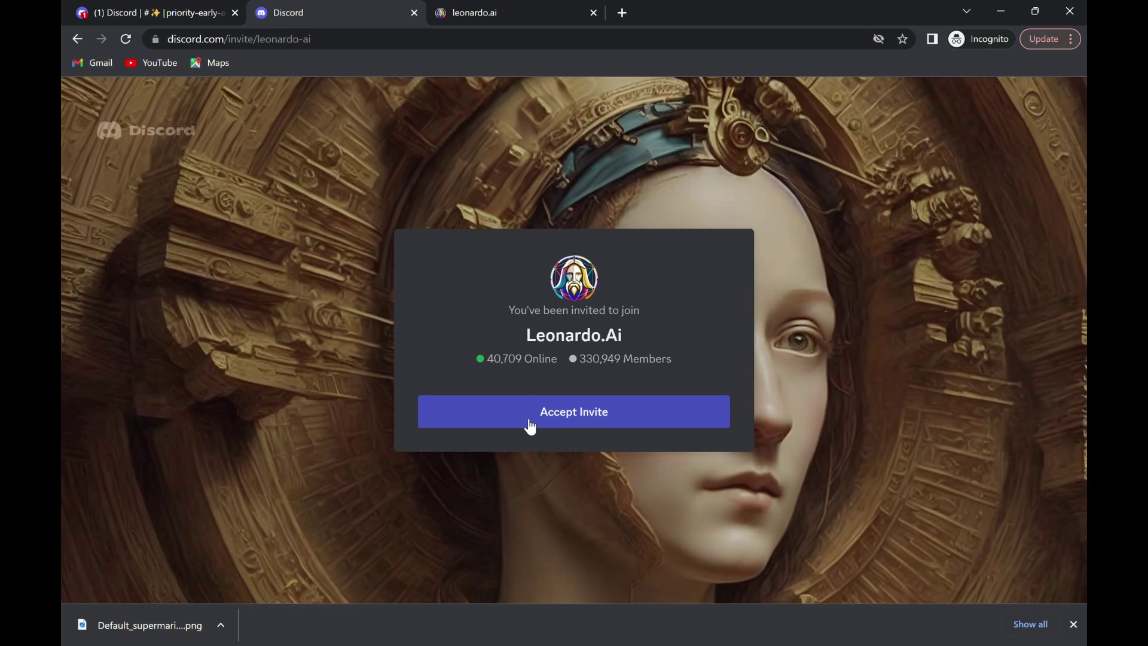
click(528, 426)
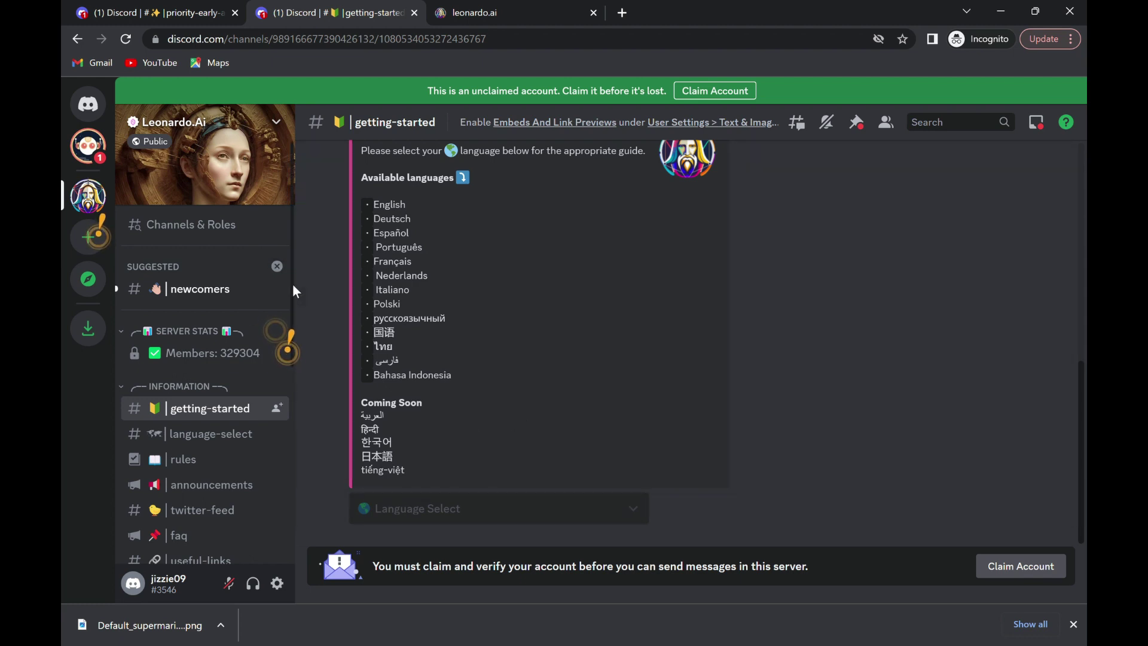
scroll(292, 286, down, 5)
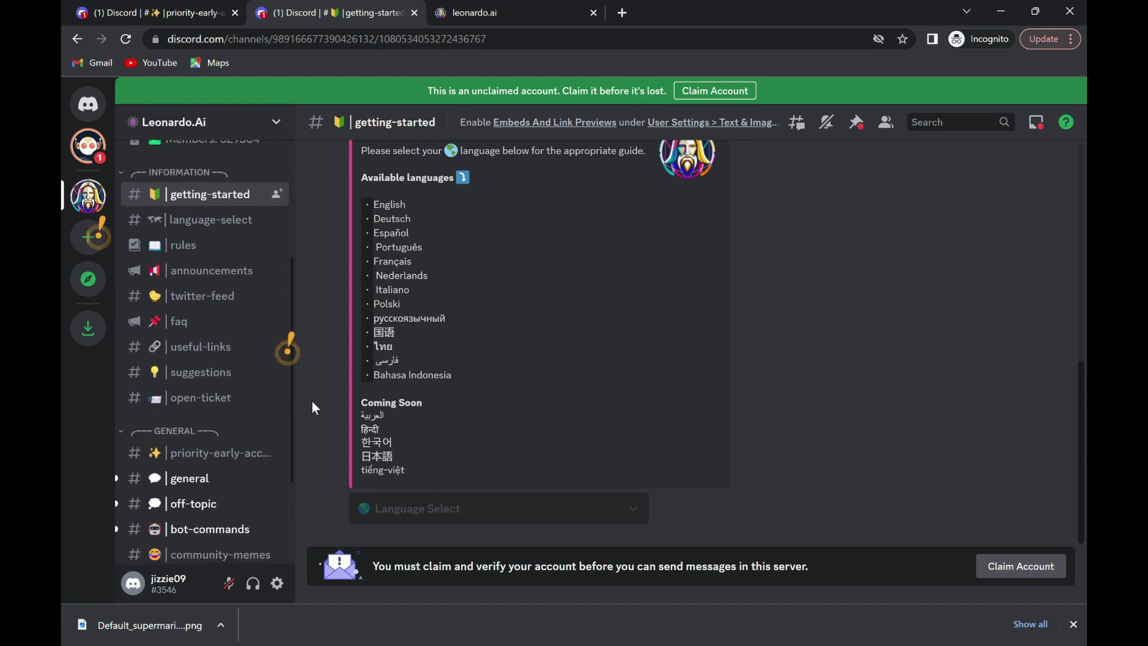
click(251, 455)
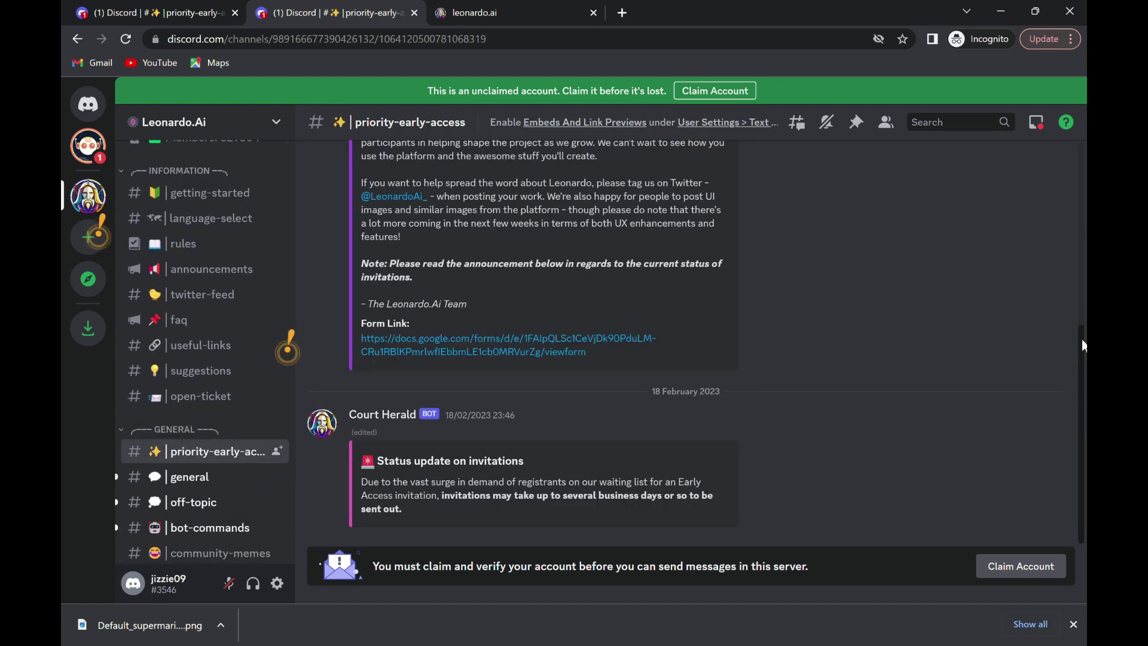
scroll(1032, 332, up, 1)
scroll(951, 296, up, 1)
scroll(871, 256, up, 1)
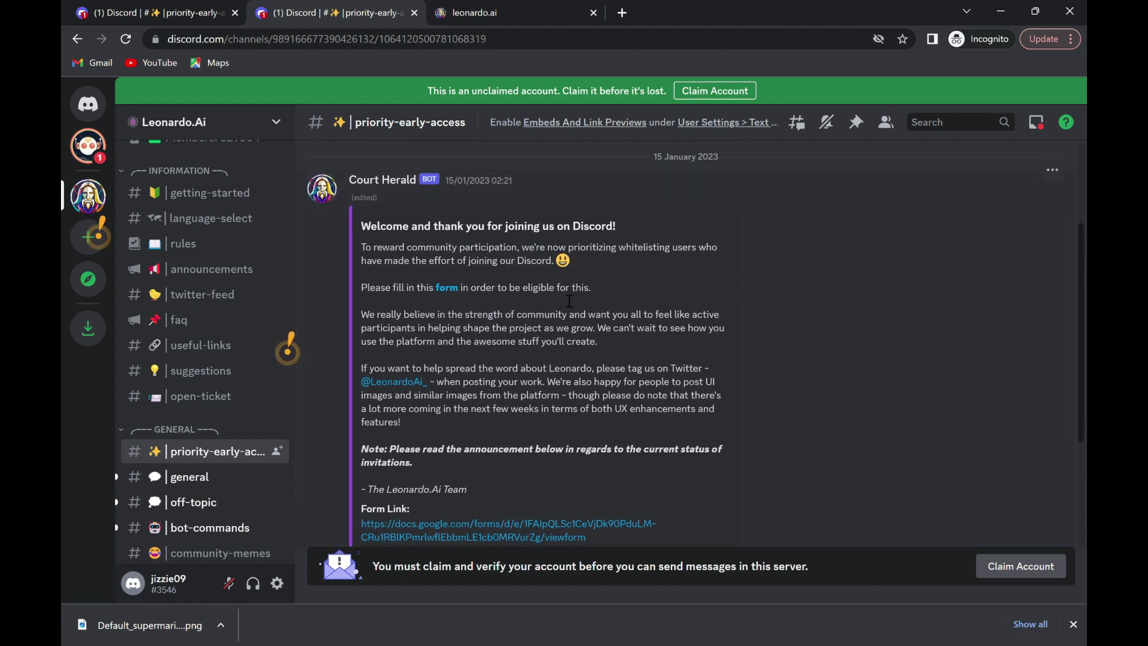
click(455, 291)
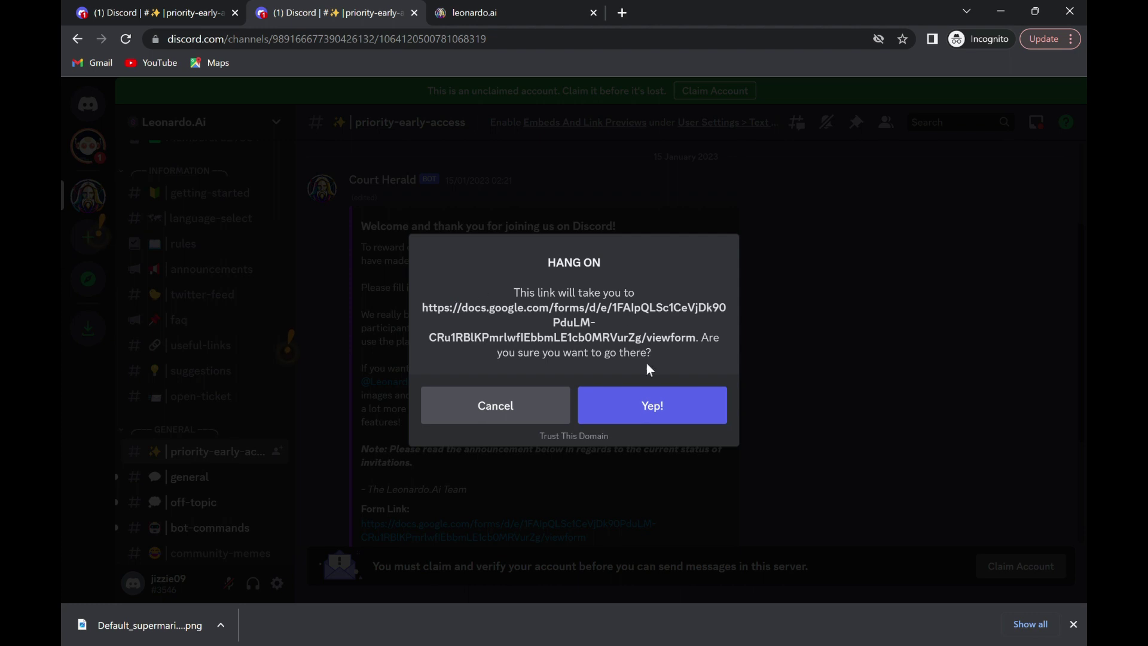
- Confirm leaving Discord to open the Leonardo.Ai Priority Whitelist form
click(642, 395)
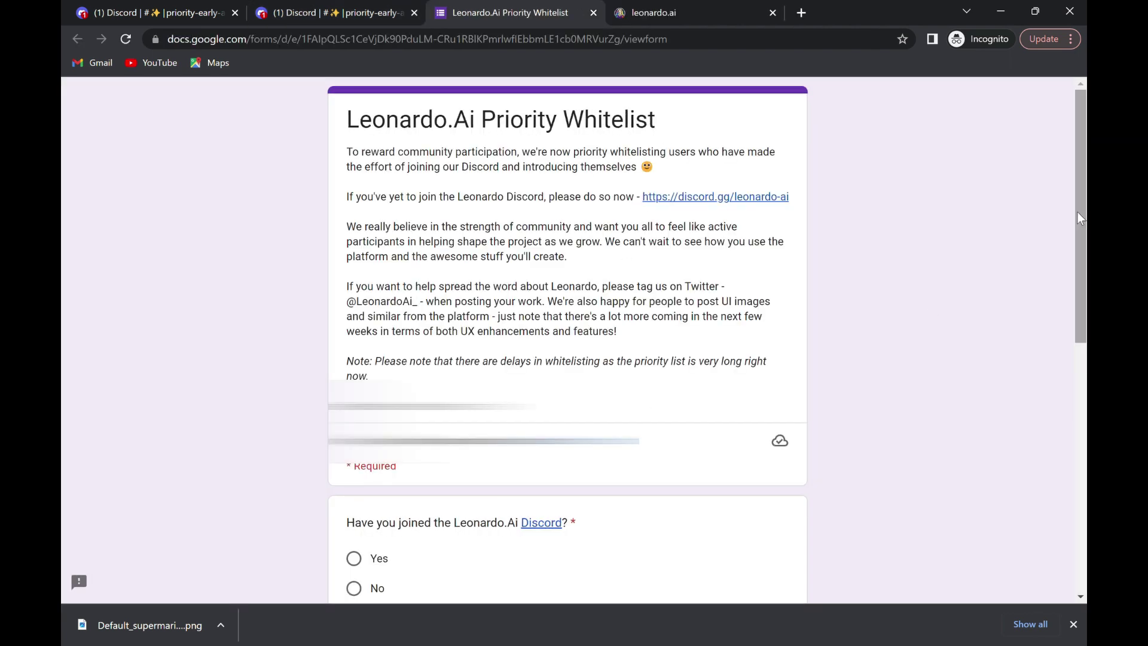
drag(1079, 211, 1081, 441)
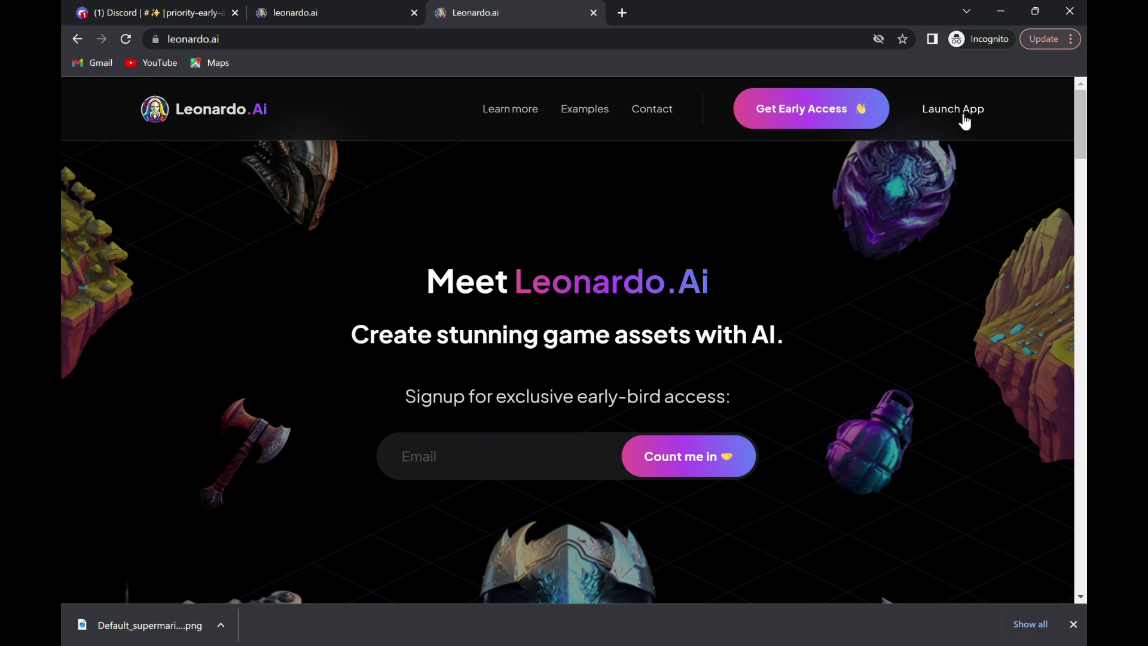
- Sign in as a whitelisted user, check the pricing plans, and return to Home
click(963, 116)
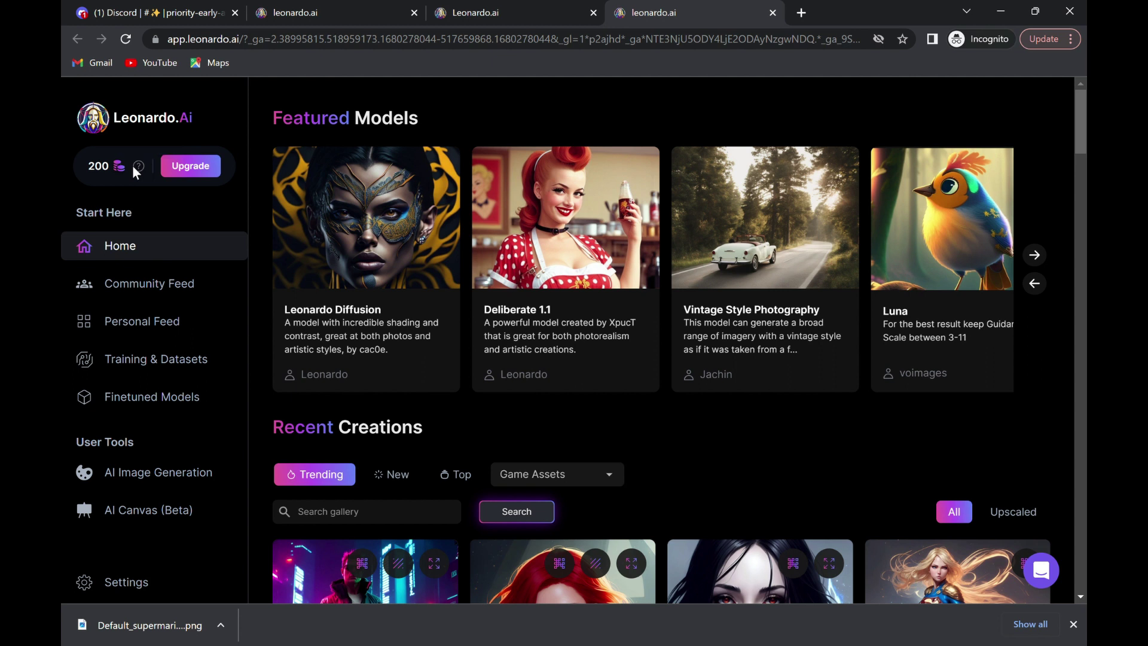
click(122, 165)
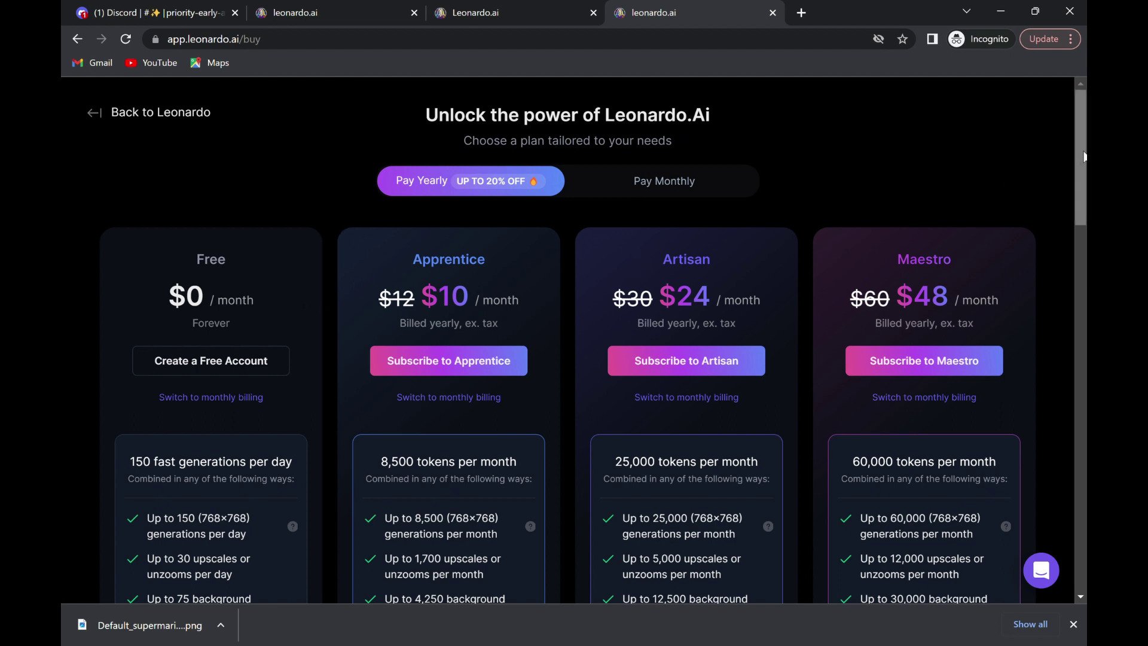
drag(1081, 157, 1083, 209)
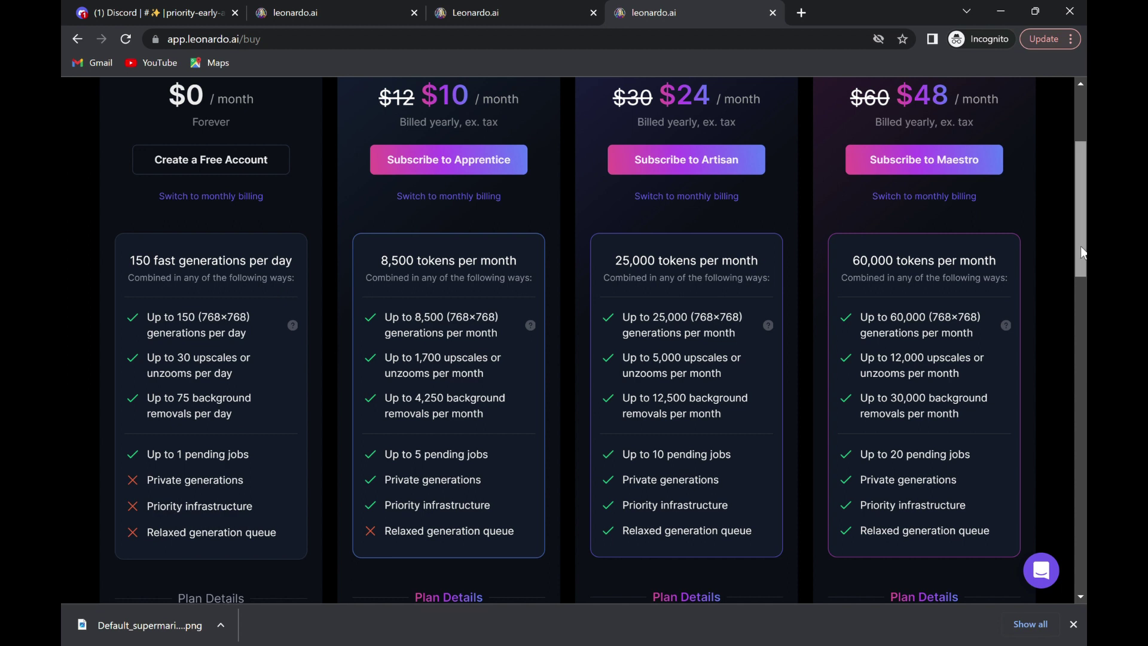
drag(1081, 246, 1081, 189)
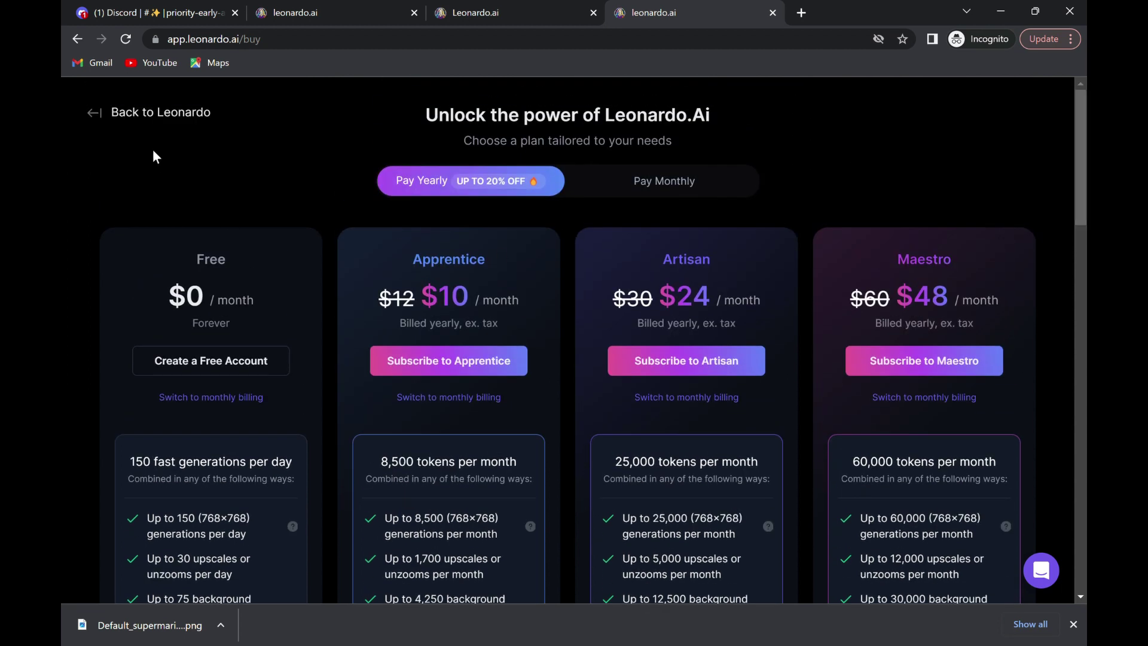
click(104, 115)
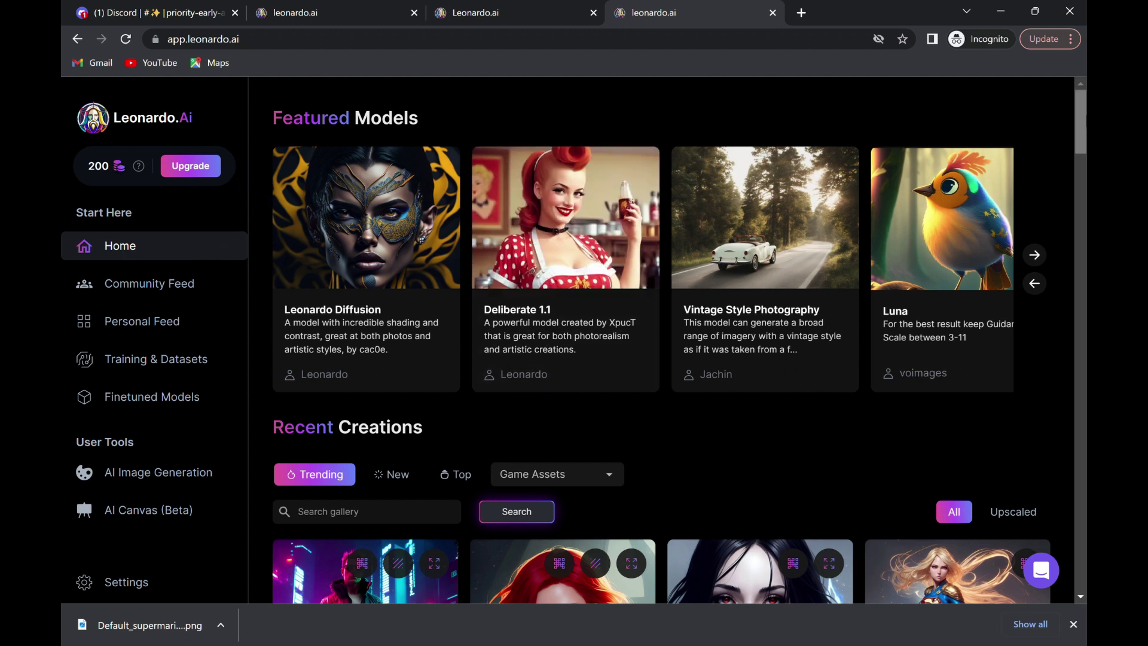
drag(1082, 139, 1082, 182)
scroll(679, 341, down, 1)
scroll(679, 342, down, 1)
scroll(679, 342, down, 1)
scroll(680, 341, down, 1)
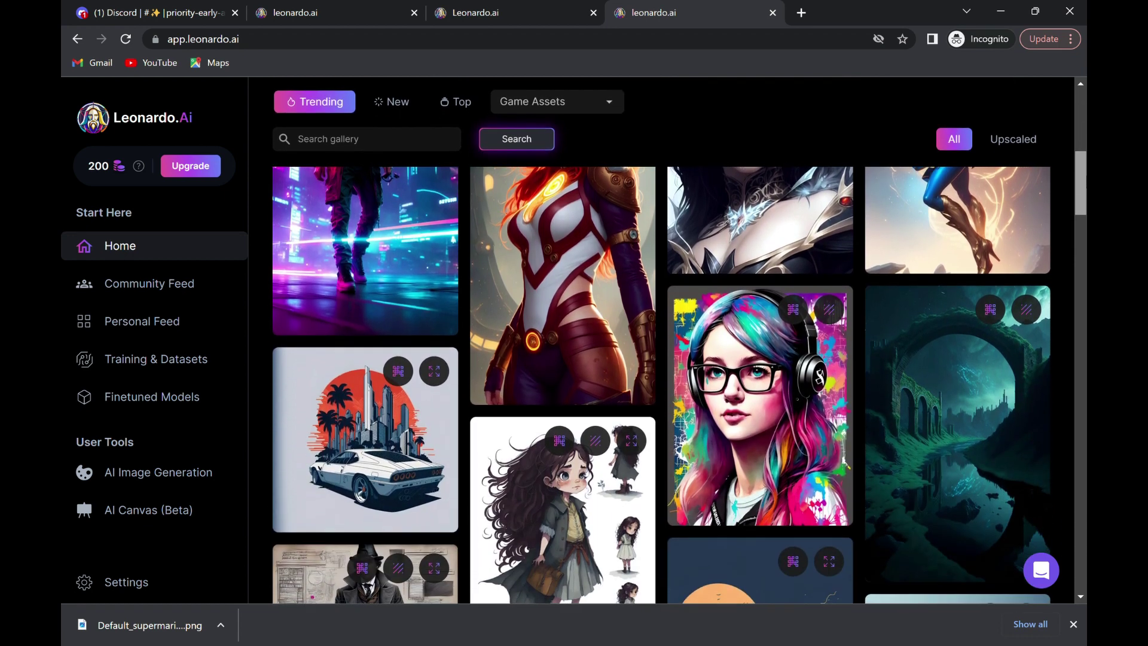
scroll(680, 386, down, 1)
scroll(679, 387, down, 2)
scroll(680, 387, down, 2)
scroll(680, 385, down, 3)
scroll(679, 385, down, 1)
scroll(679, 385, down, 3)
scroll(679, 385, down, 1)
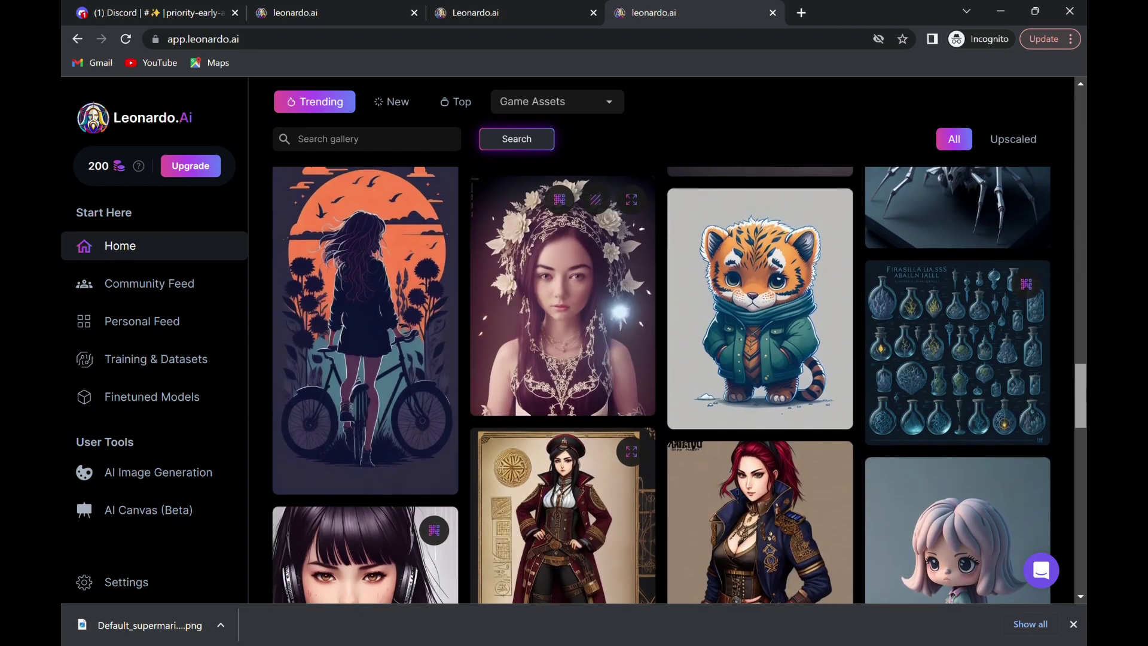
scroll(678, 385, down, 2)
scroll(680, 385, down, 3)
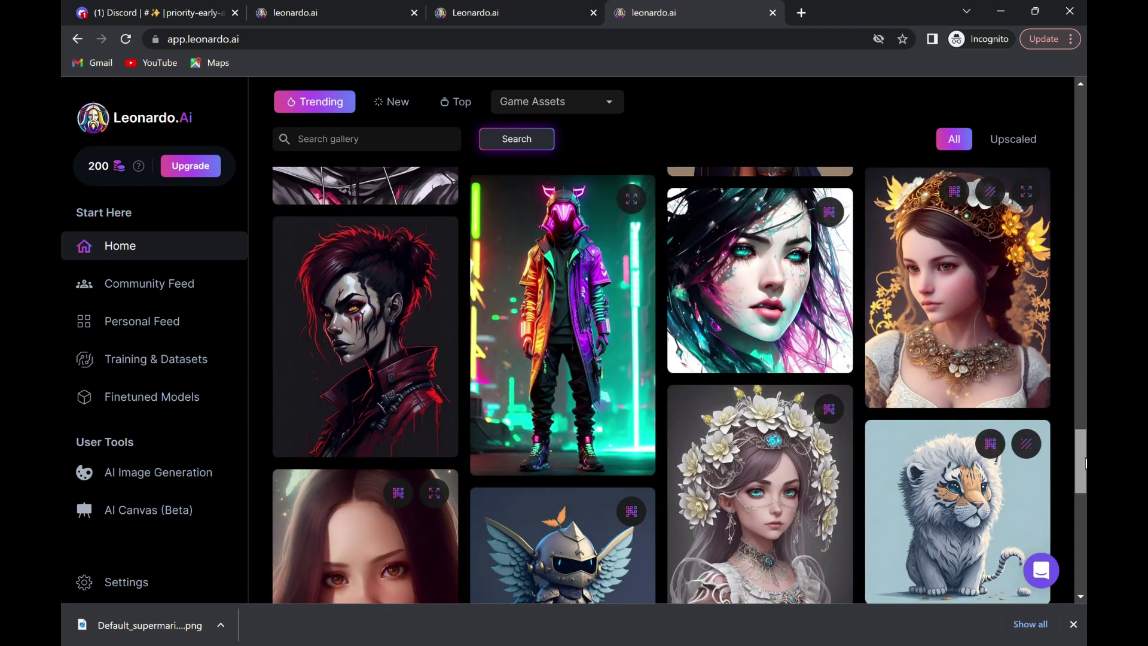
scroll(679, 385, down, 1)
scroll(679, 385, down, 1)
scroll(678, 385, down, 2)
scroll(679, 385, down, 1)
scroll(679, 384, down, 2)
scroll(679, 385, down, 3)
scroll(680, 384, down, 3)
scroll(680, 385, down, 1)
scroll(662, 385, down, 2)
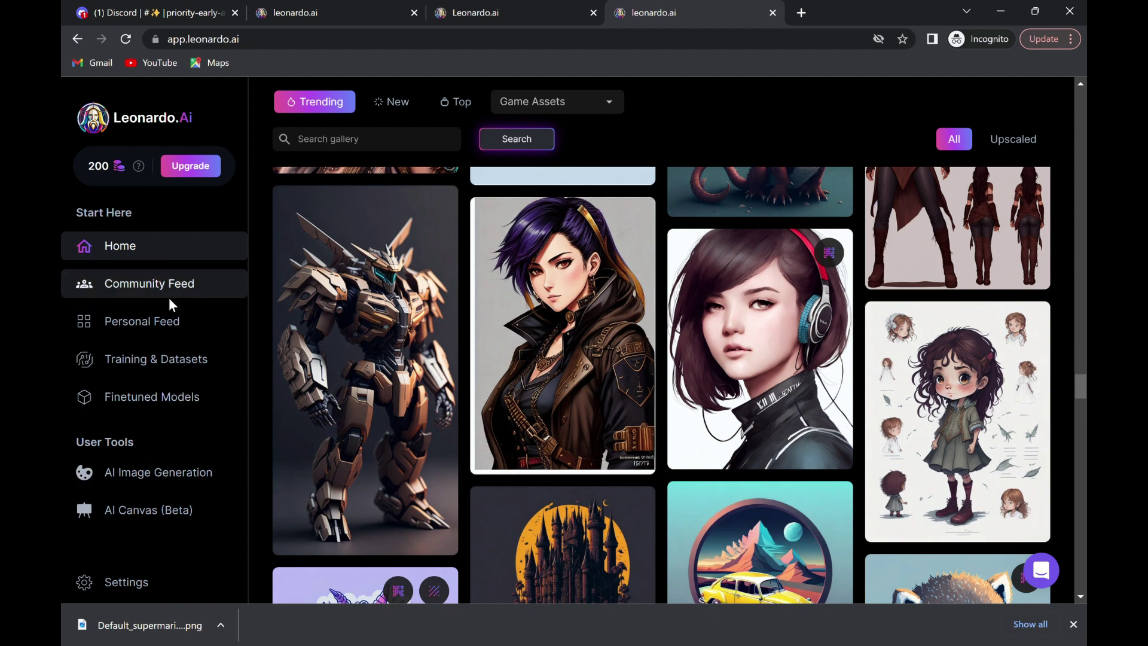
- Go to the Community Feed of shared images from the sidebar
click(180, 286)
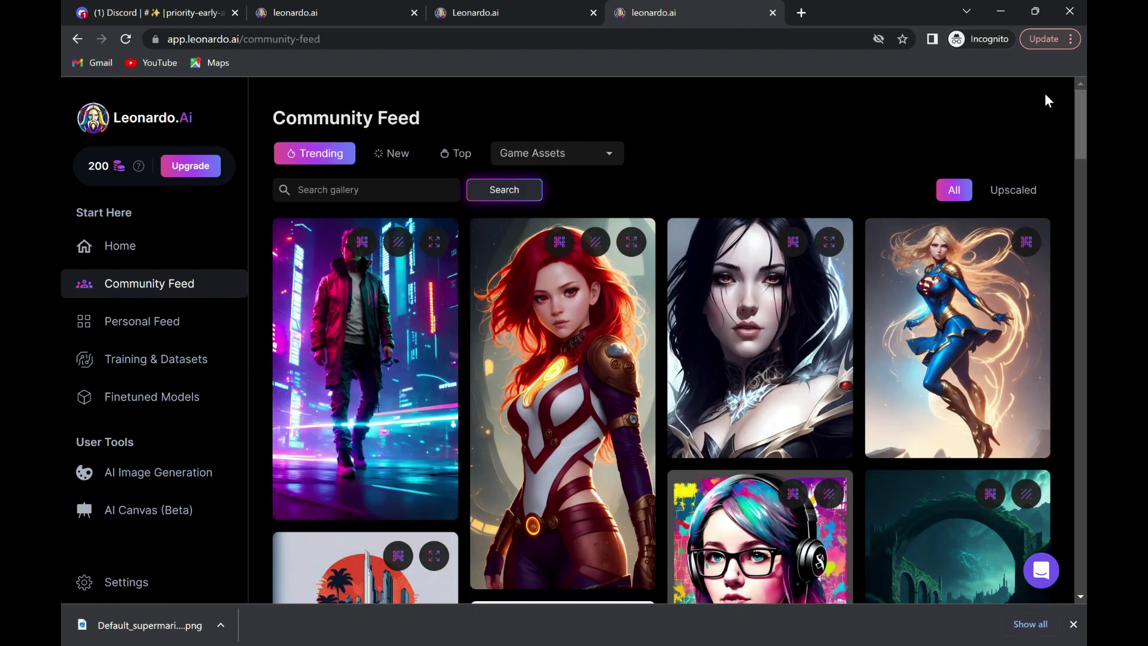
mouse_move(1081, 113)
mouse_down()
mouse_move(1079, 269)
mouse_move(1053, 65)
mouse_up()
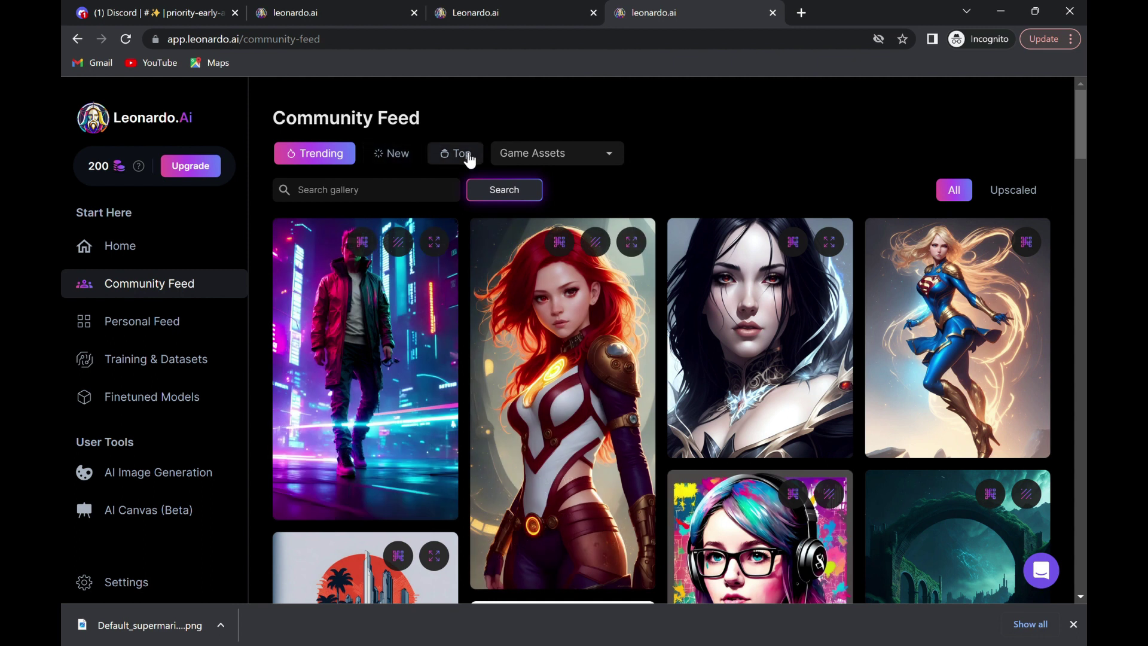
- View the Personal Feed, then move on to the Finetuned Models catalogue
click(177, 321)
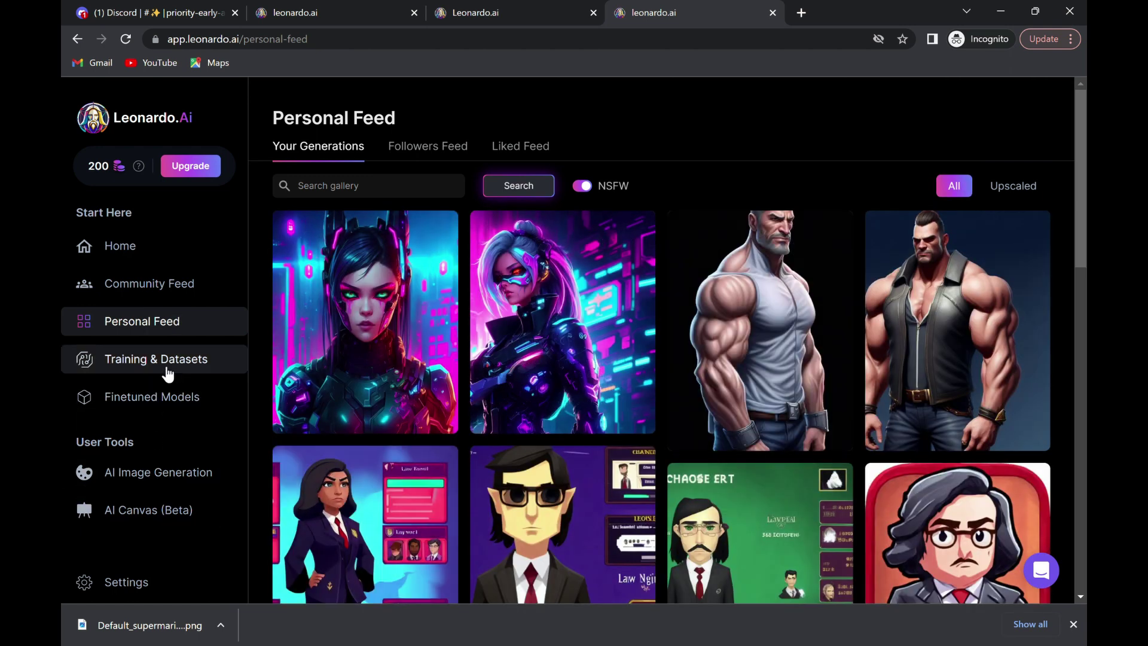
click(157, 398)
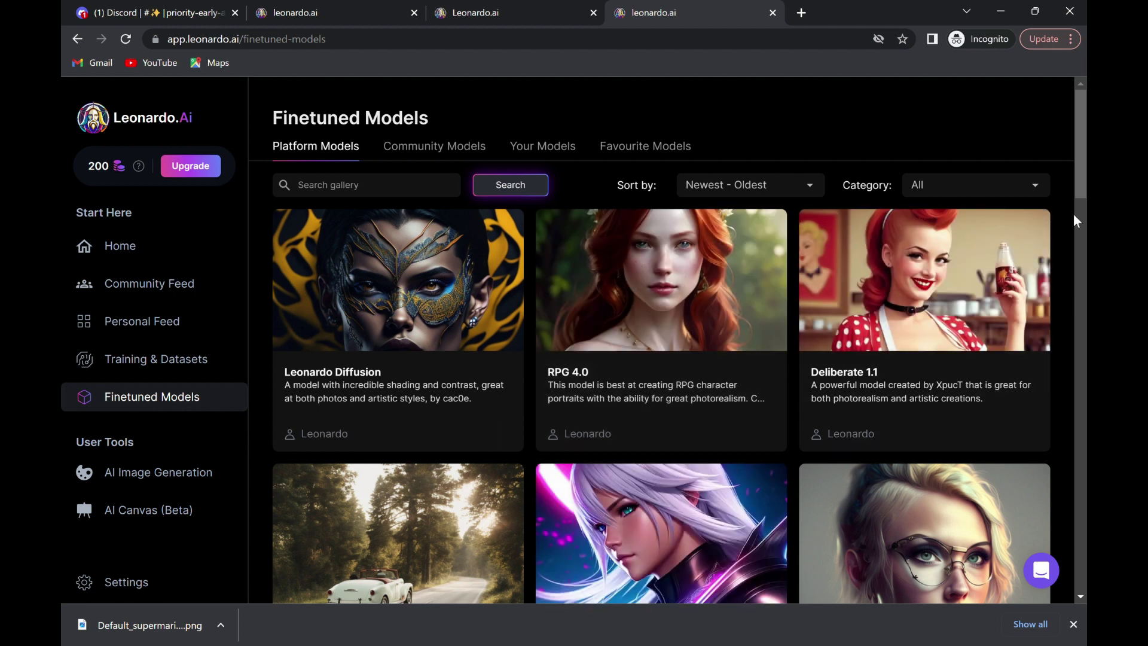
drag(1081, 181, 1085, 237)
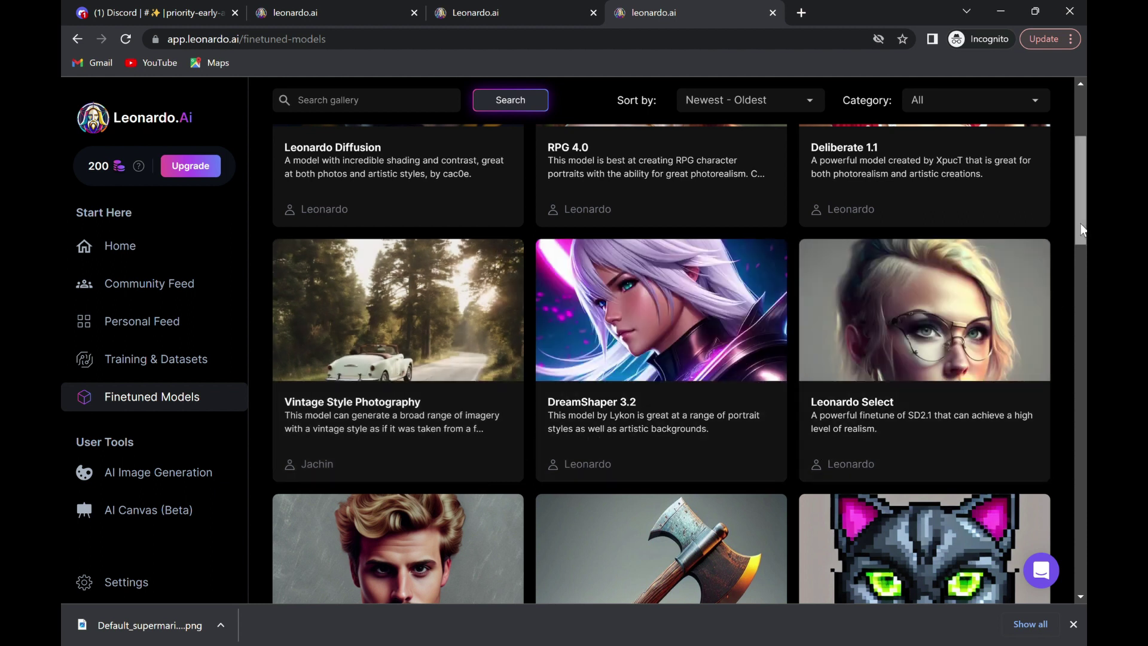
scroll(474, 336, down, 3)
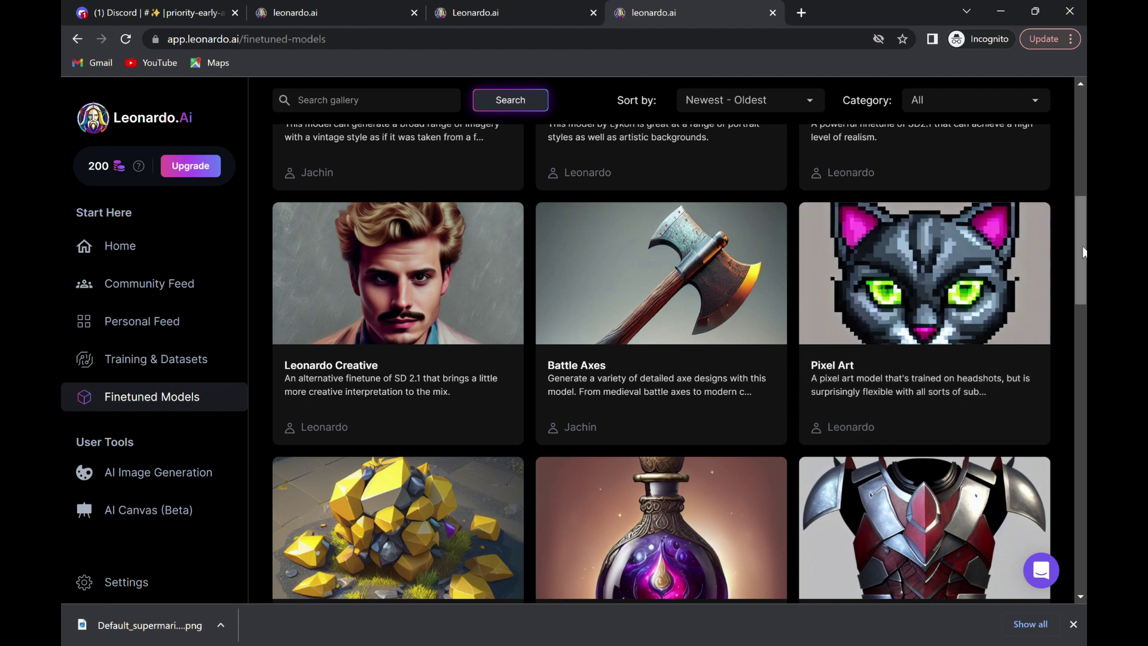
scroll(1078, 260, down, 1)
scroll(1077, 260, down, 2)
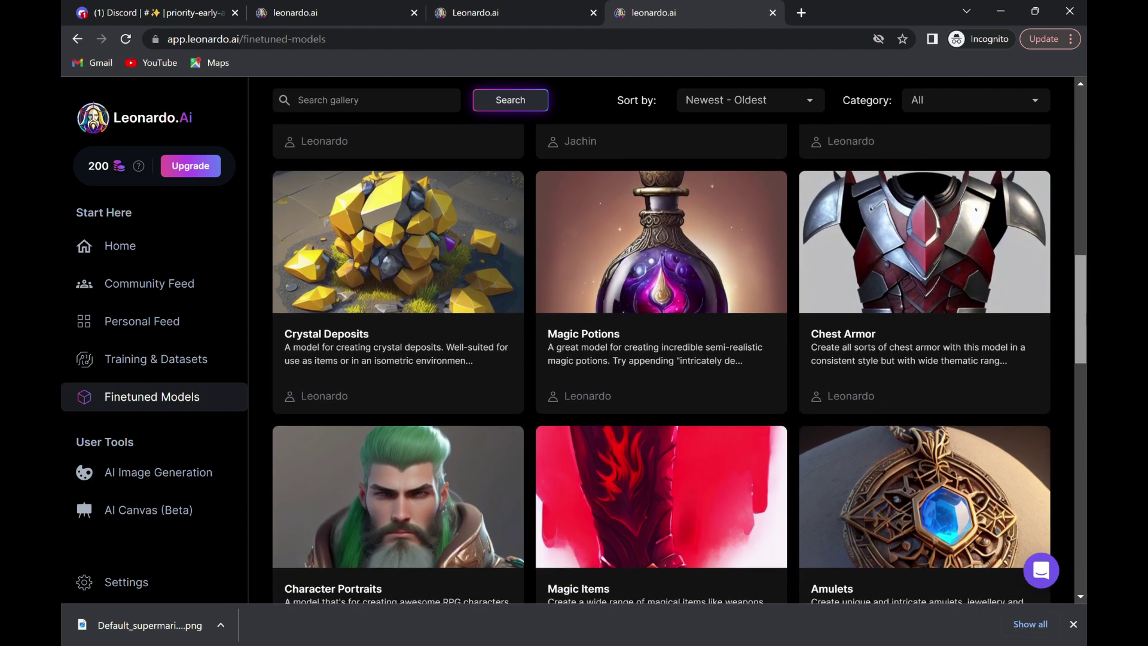
scroll(1085, 352, down, 2)
scroll(1086, 352, down, 1)
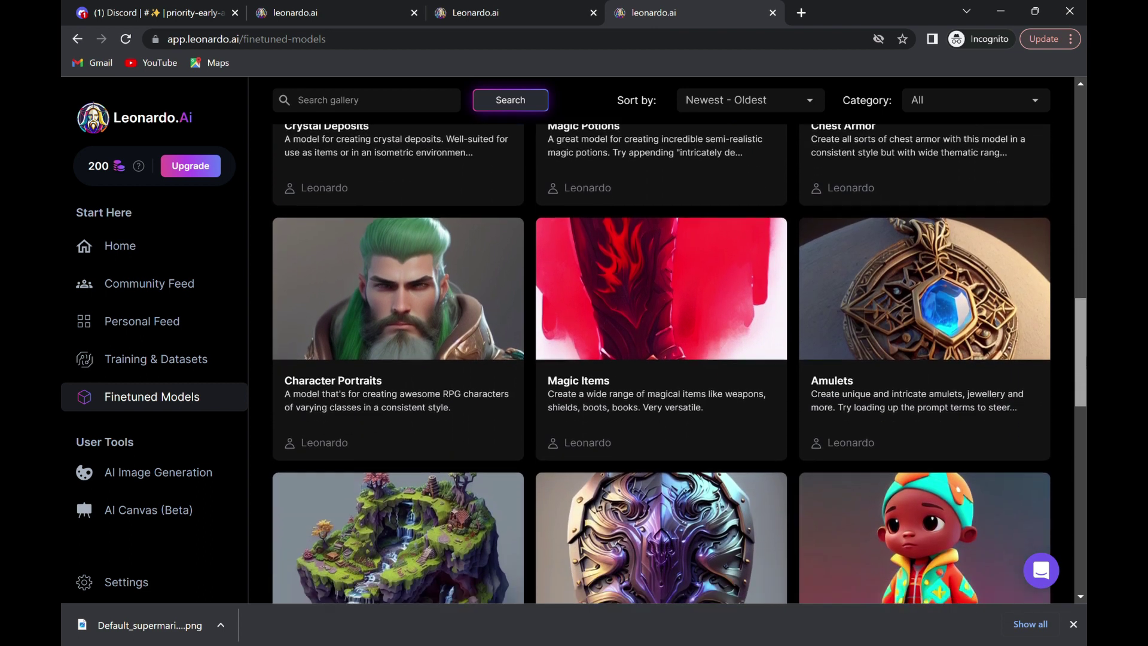
scroll(679, 364, down, 3)
scroll(679, 363, down, 3)
scroll(680, 364, down, 4)
drag(1082, 538, 1069, 314)
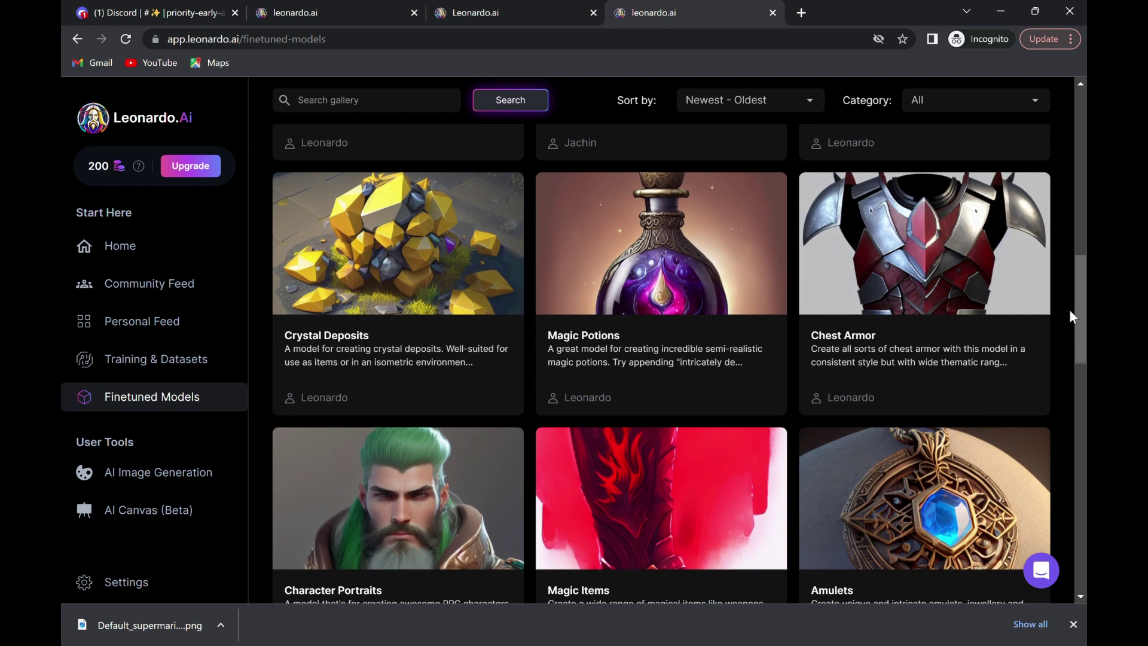
scroll(1070, 310, up, 2)
scroll(833, 244, up, 3)
scroll(833, 244, up, 1)
scroll(833, 244, up, 3)
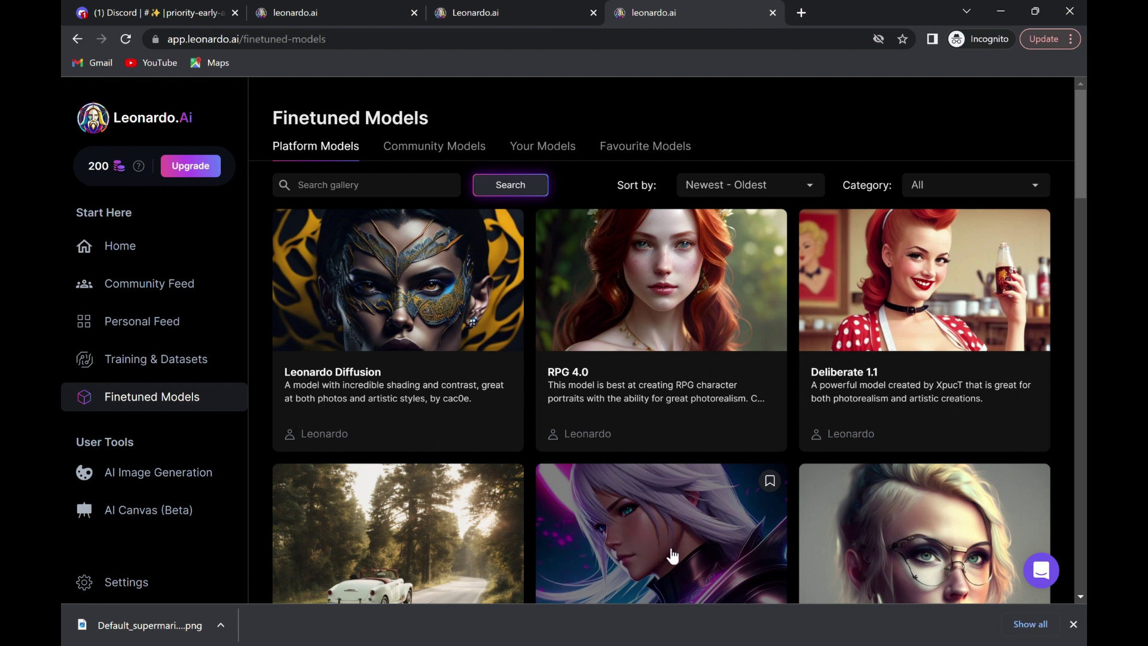
scroll(672, 555, down, 1)
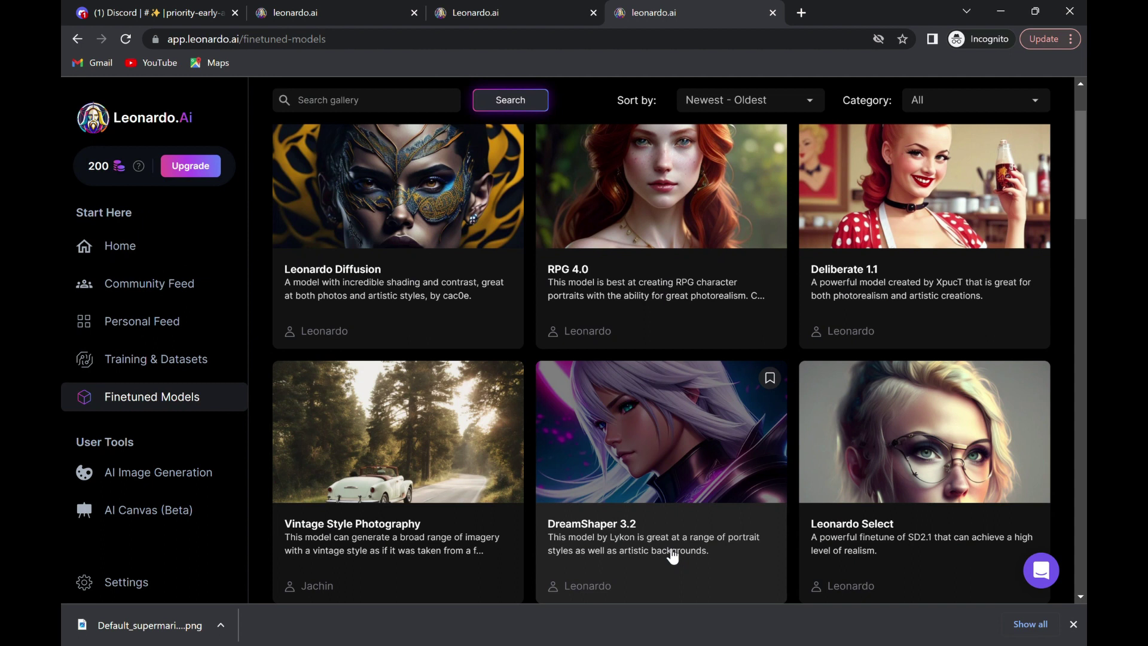
- Copy the rainbow splash-art cat prompt from DreamShaper 3.2's gallery into the generation tool
click(698, 522)
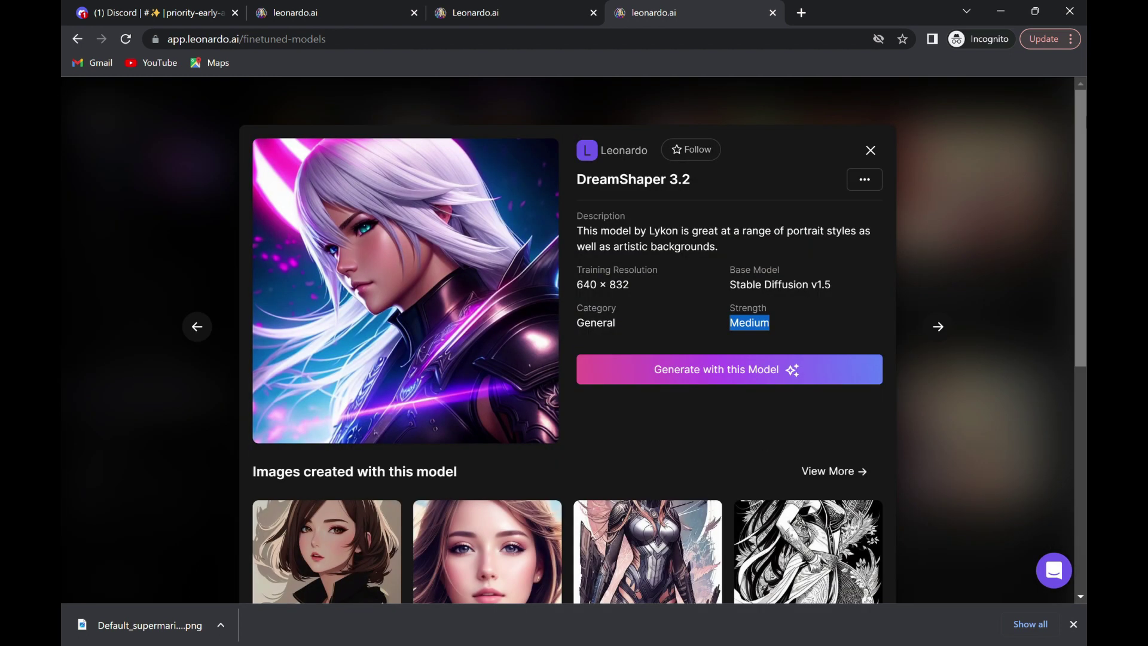
scroll(574, 342, down, 1)
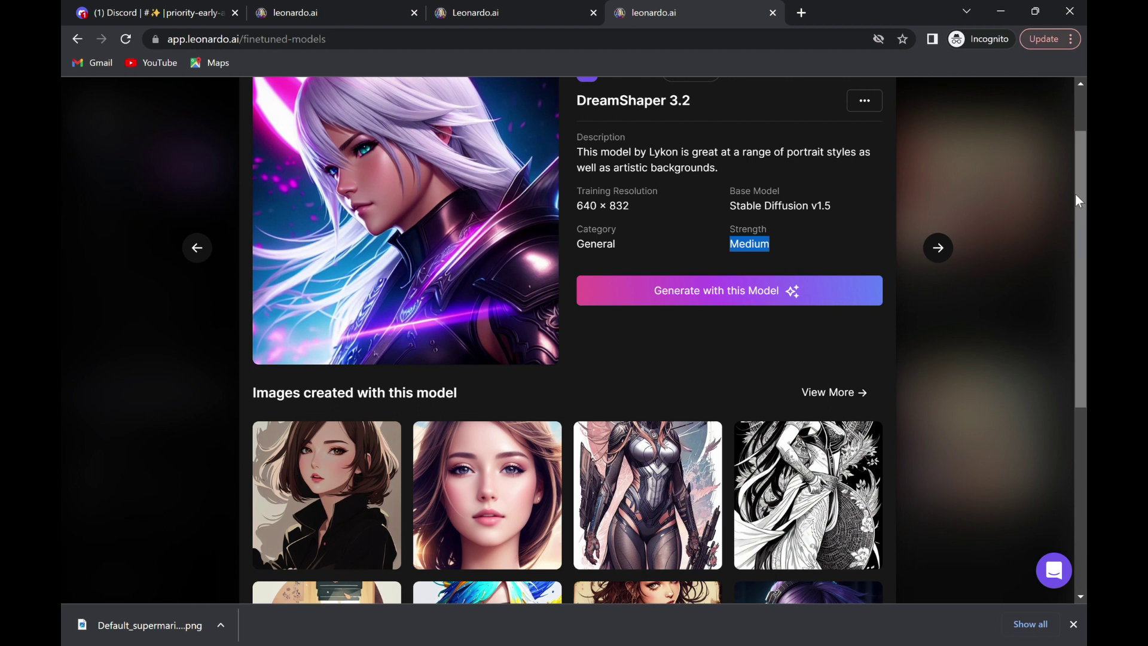
drag(1079, 201, 1078, 406)
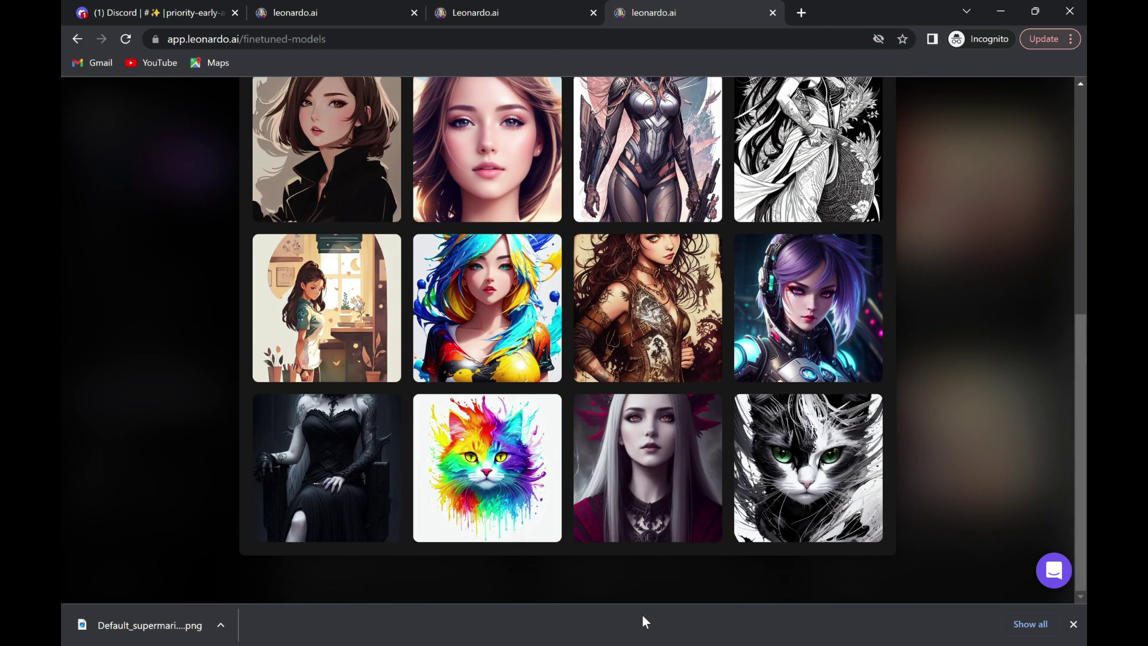
click(497, 456)
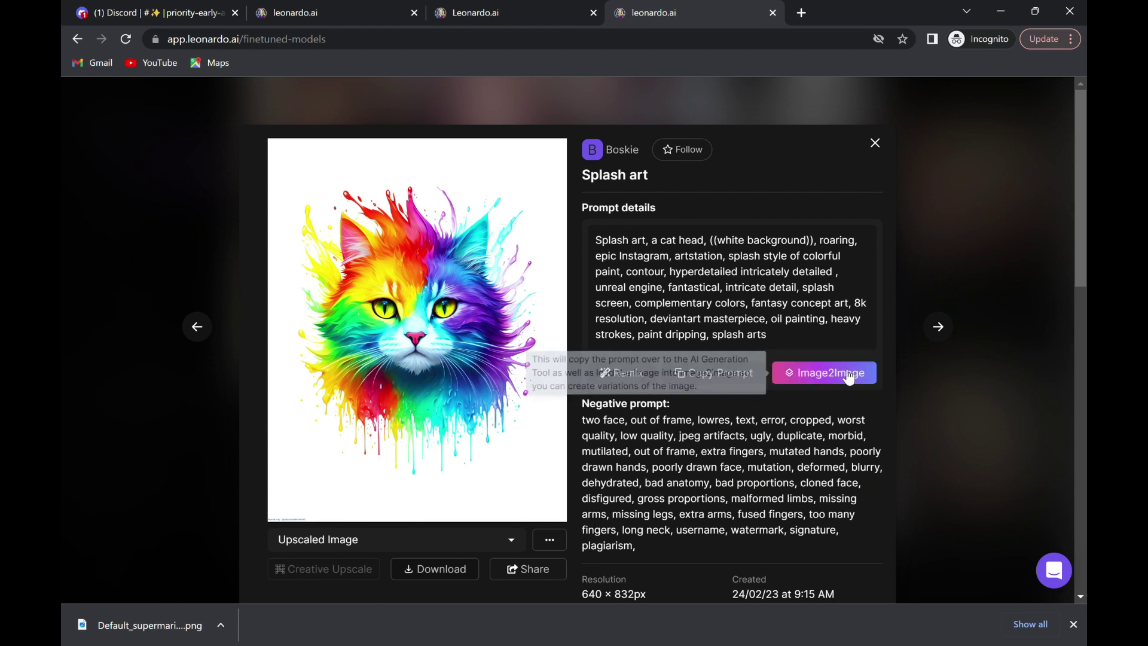
scroll(1081, 225, down, 2)
scroll(574, 342, down, 3)
scroll(574, 341, up, 1)
scroll(574, 340, down, 2)
scroll(574, 341, up, 2)
scroll(1077, 278, up, 1)
scroll(1078, 279, up, 1)
scroll(1078, 279, up, 1)
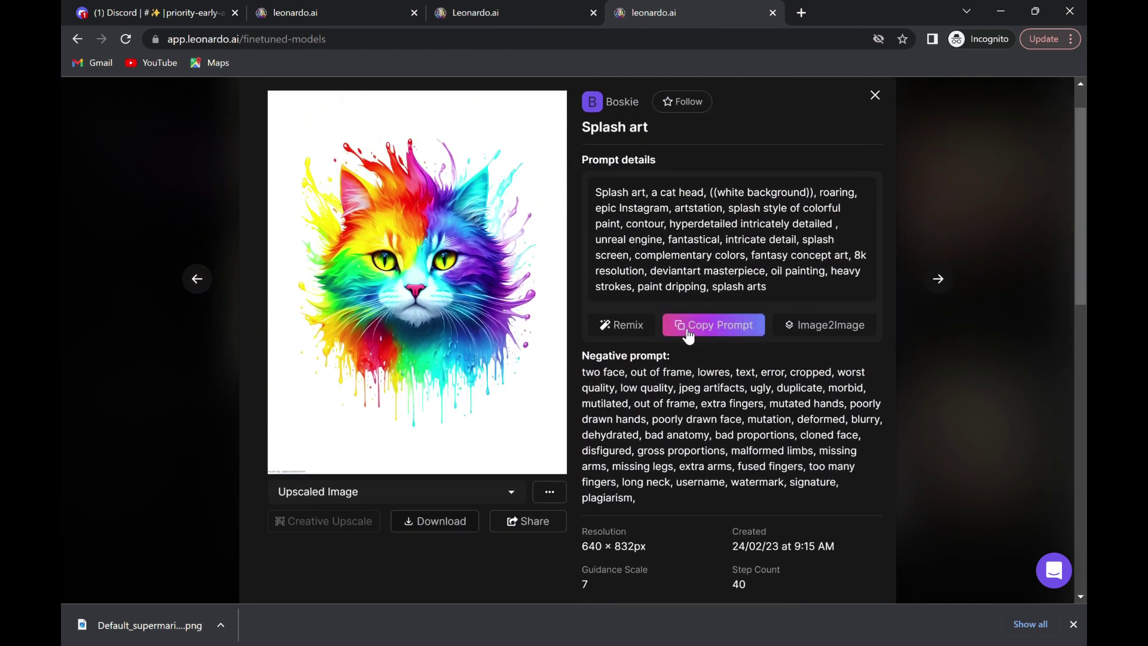
click(624, 324)
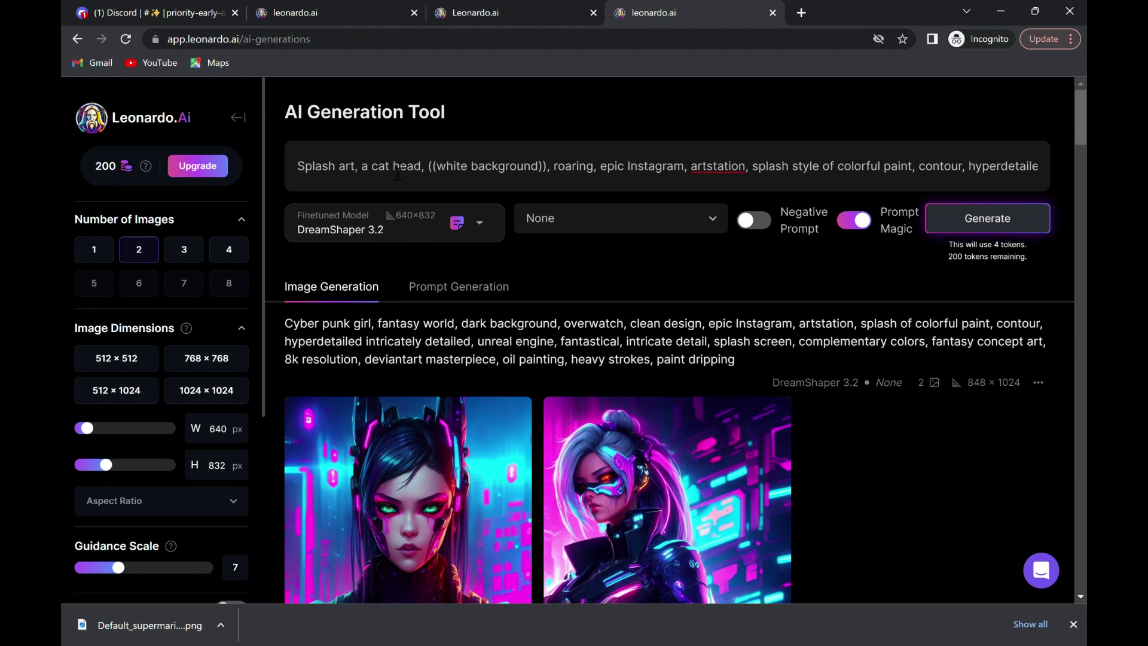
- Generate the splash-art cat images, then begin deleting 'cat' from the prompt
key(Return)
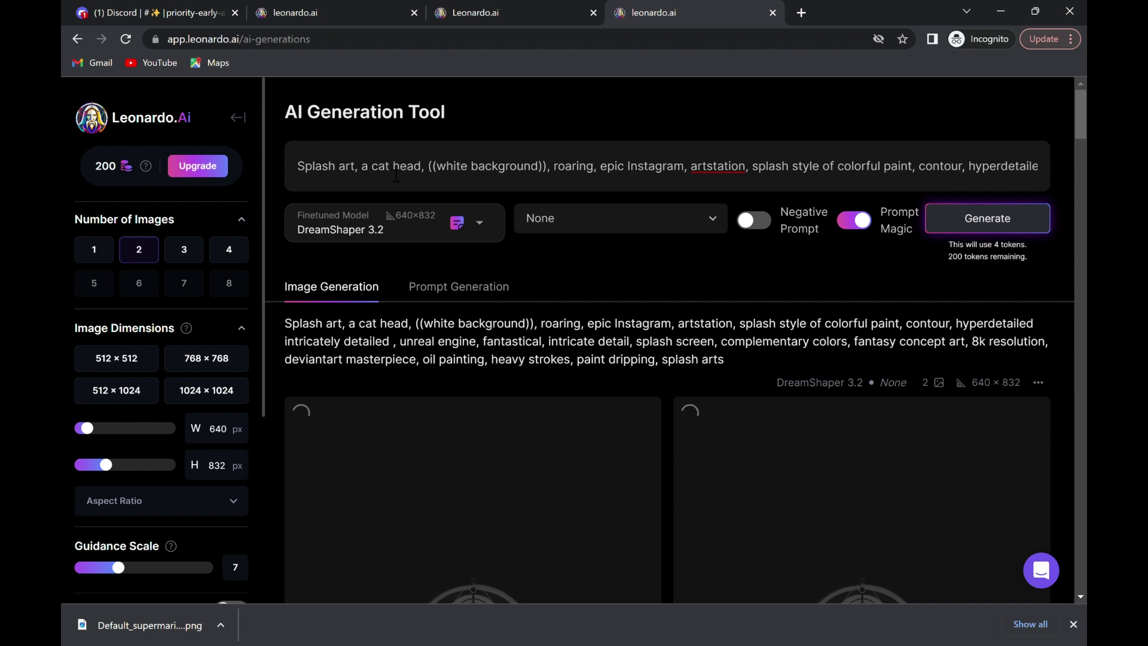
key(BackSpace)
key(BackSpace)
key(BackSpace)
text(lion)
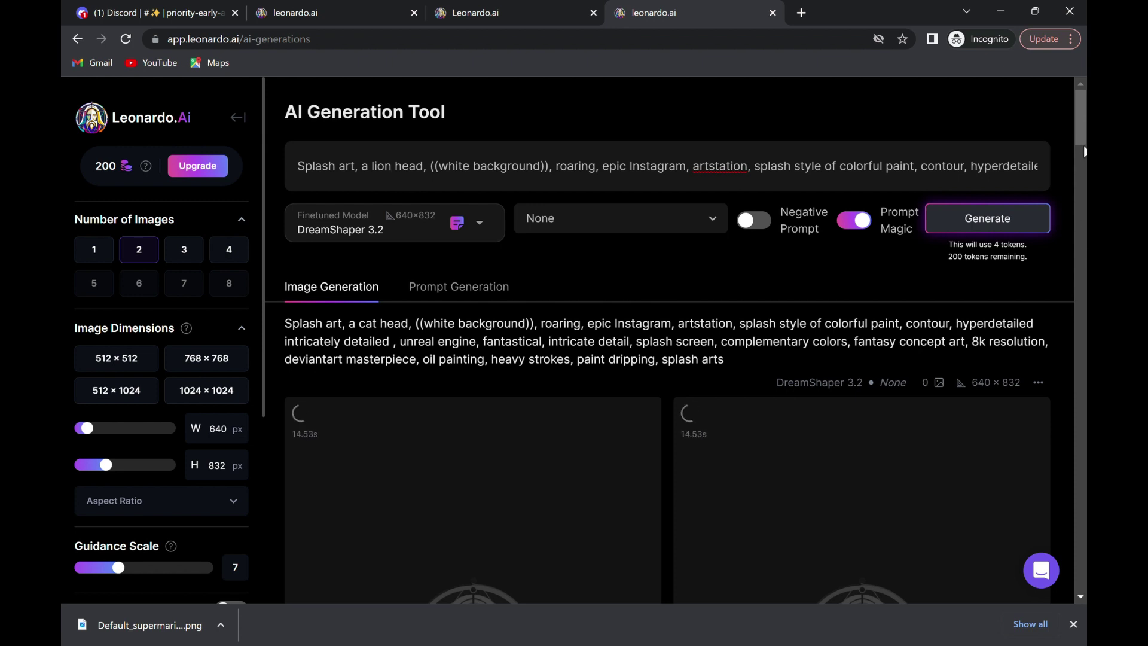
scroll(1085, 151, down, 3)
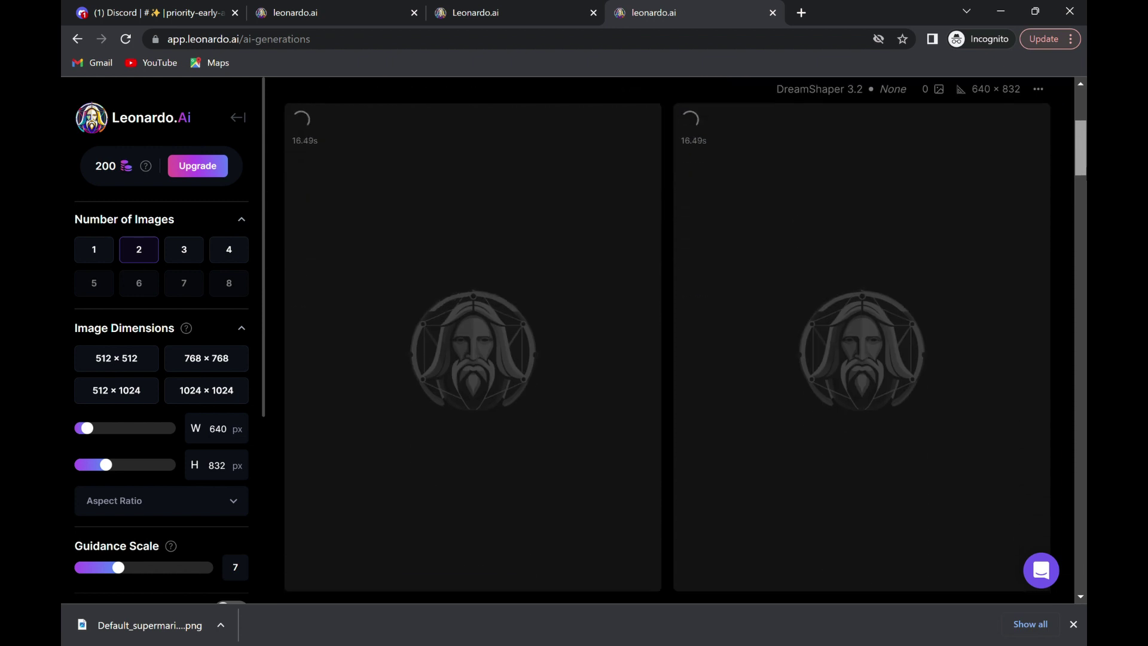
scroll(972, 182, up, 3)
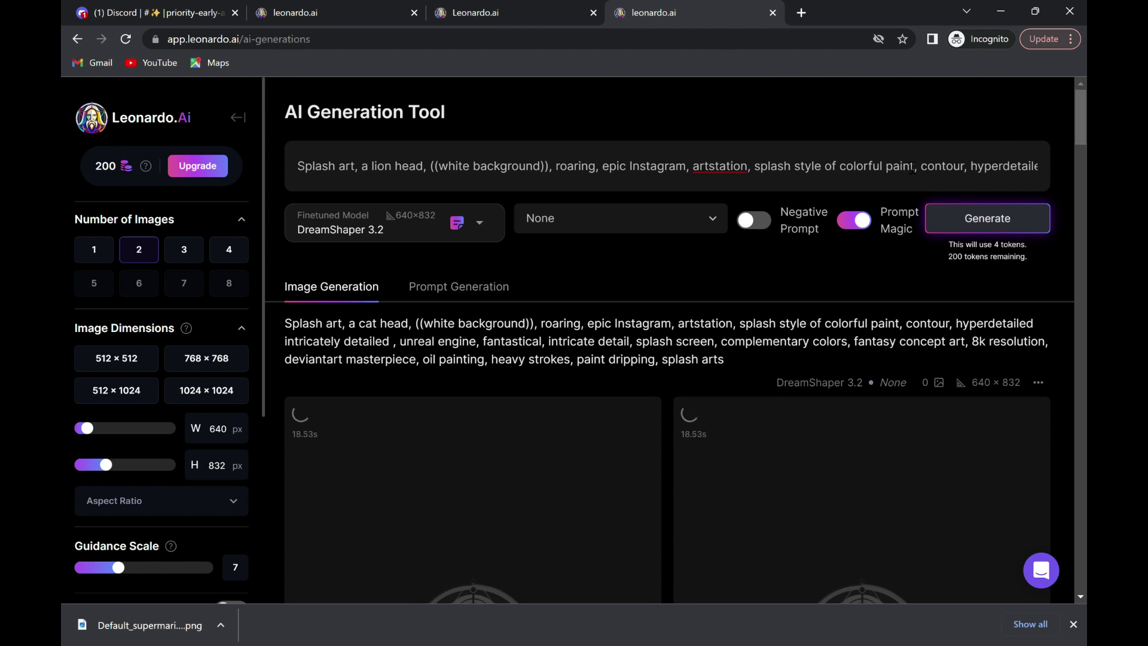
mouse_move(1081, 130)
mouse_down()
mouse_move(1080, 198)
mouse_move(1081, 117)
mouse_up()
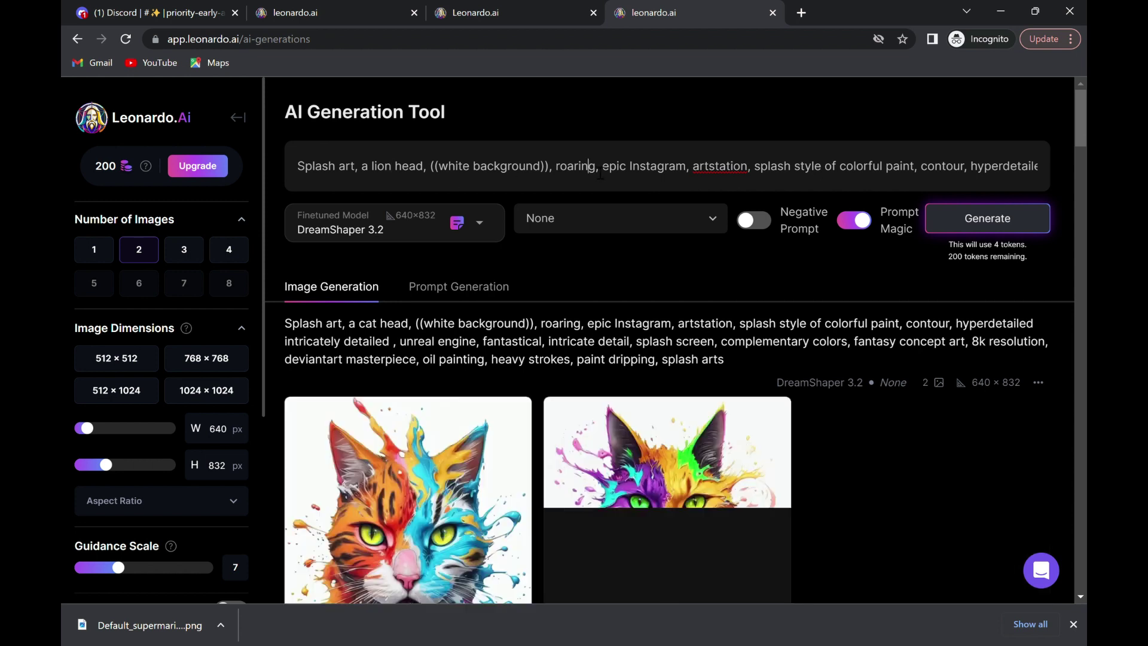
- Highlight and read through the lion-head prompt text
mouse_move(589, 167)
mouse_down()
mouse_move(723, 184)
mouse_move(898, 177)
mouse_up()
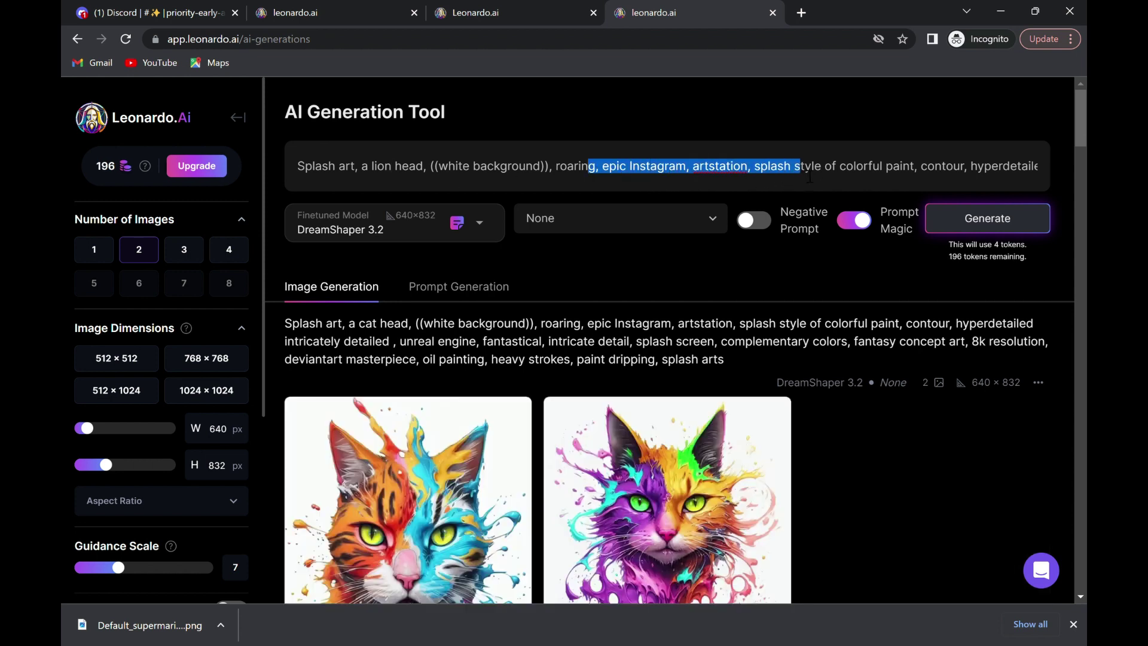
click(897, 176)
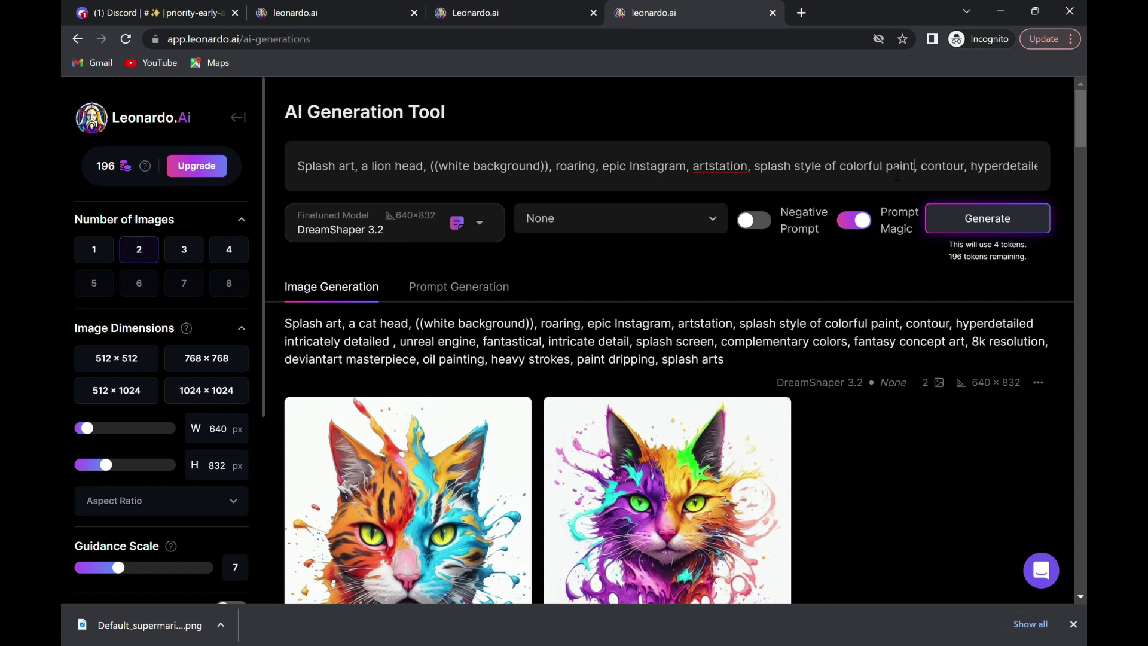
key(Right)
key(Right)
key(Right)
key(Right)
key(Right)
key(Right)
key(Right)
key(Right)
key(Right)
key(Right)
key(Right)
key(Right)
key(Right)
key(Right)
key(Right)
key(Right)
key(Right)
key(Right)
key(Right)
key(Right)
key(Right)
key(Right)
key(Right)
key(Right)
key(Right)
key(Right)
key(Right)
key(Right)
key(Right)
key(Right)
key(Right)
key(Right)
key(Right)
key(Right)
key(Right)
key(Right)
key(Right)
key(Right)
key(Right)
key(Right)
key(Right)
key(Right)
key(Right)
key(Right)
key(Right)
key(Right)
key(Right)
key(Right)
key(Right)
key(Right)
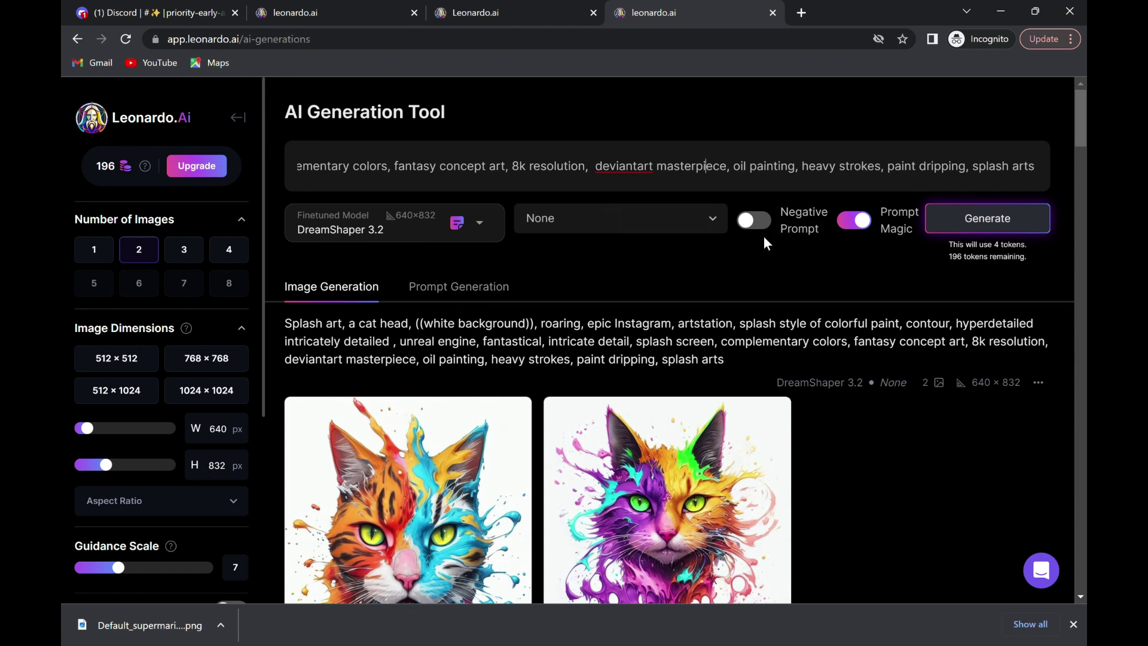
- Leave the negative prompt off and disable Prompt Magic, so generation costs 2 tokens
click(746, 226)
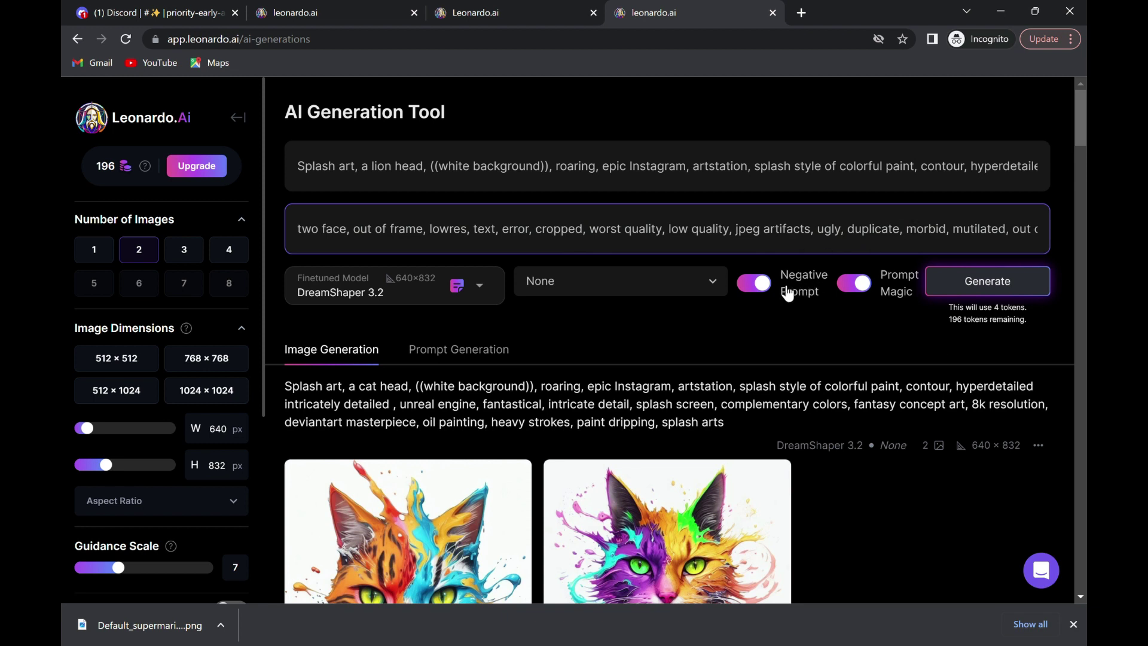
click(760, 284)
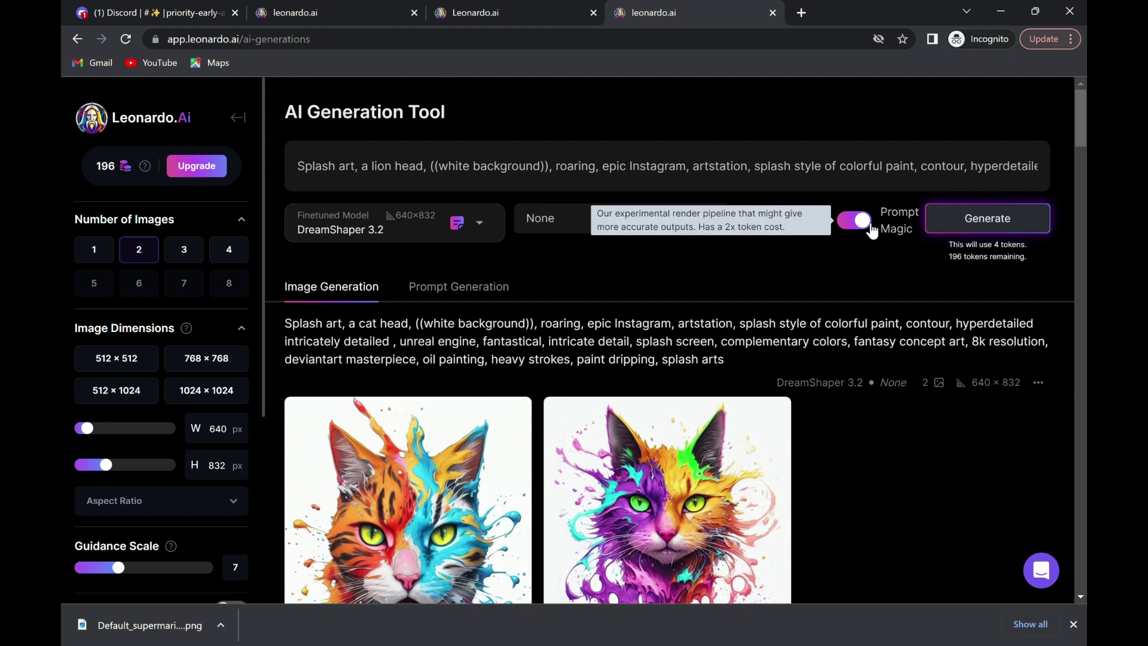
click(872, 230)
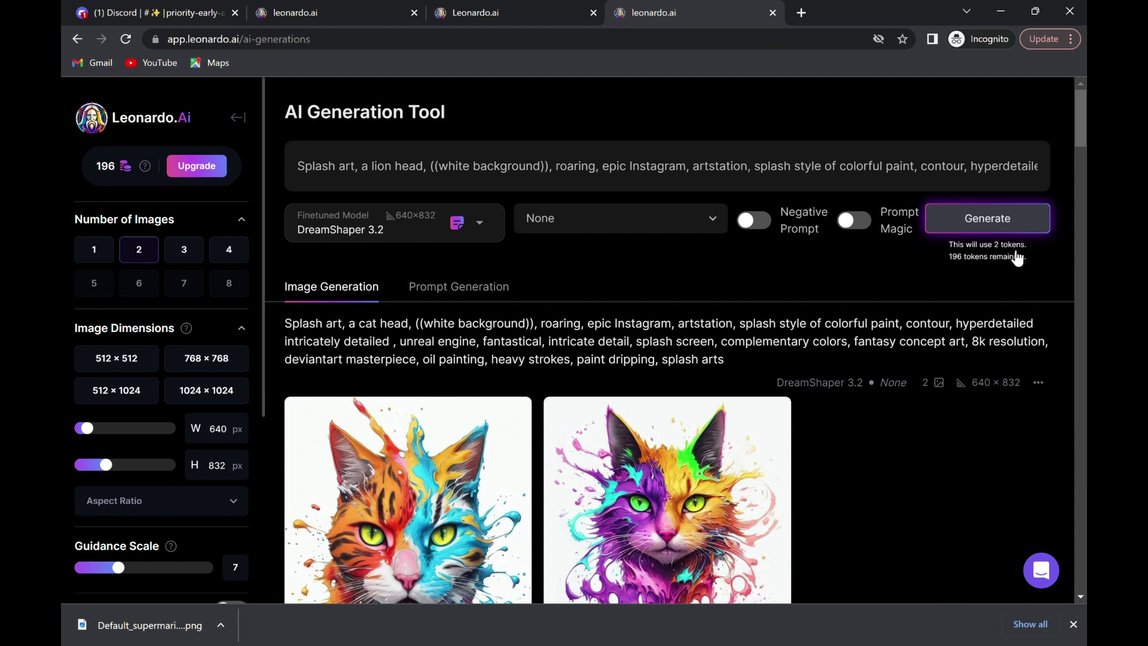
drag(1083, 118, 1083, 138)
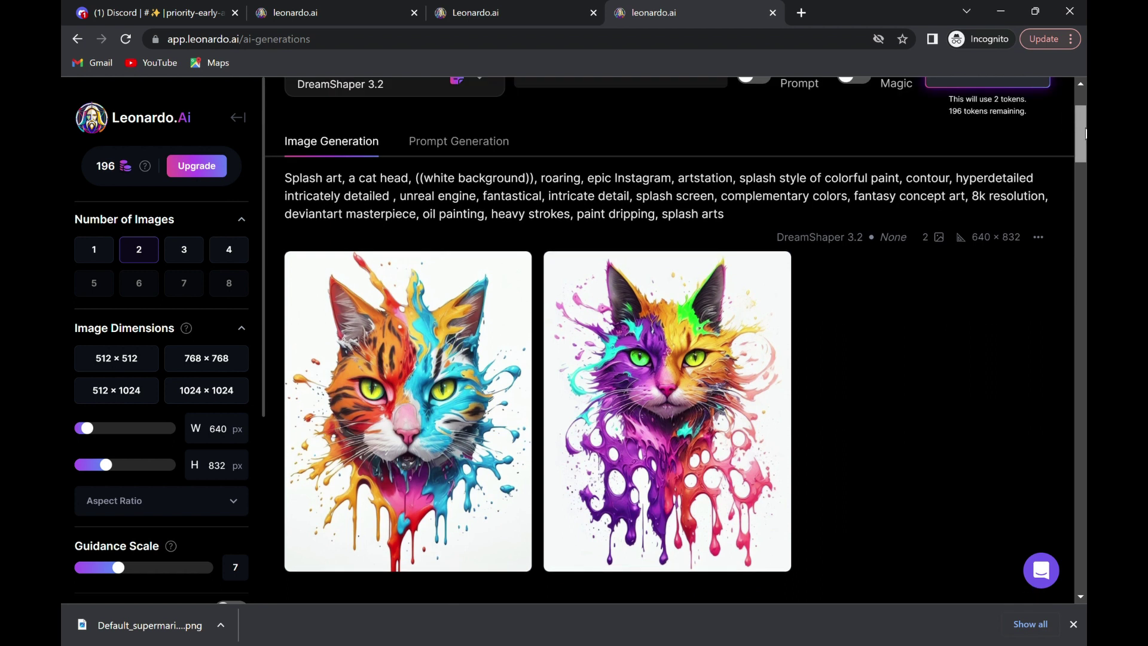
drag(1086, 139, 1084, 121)
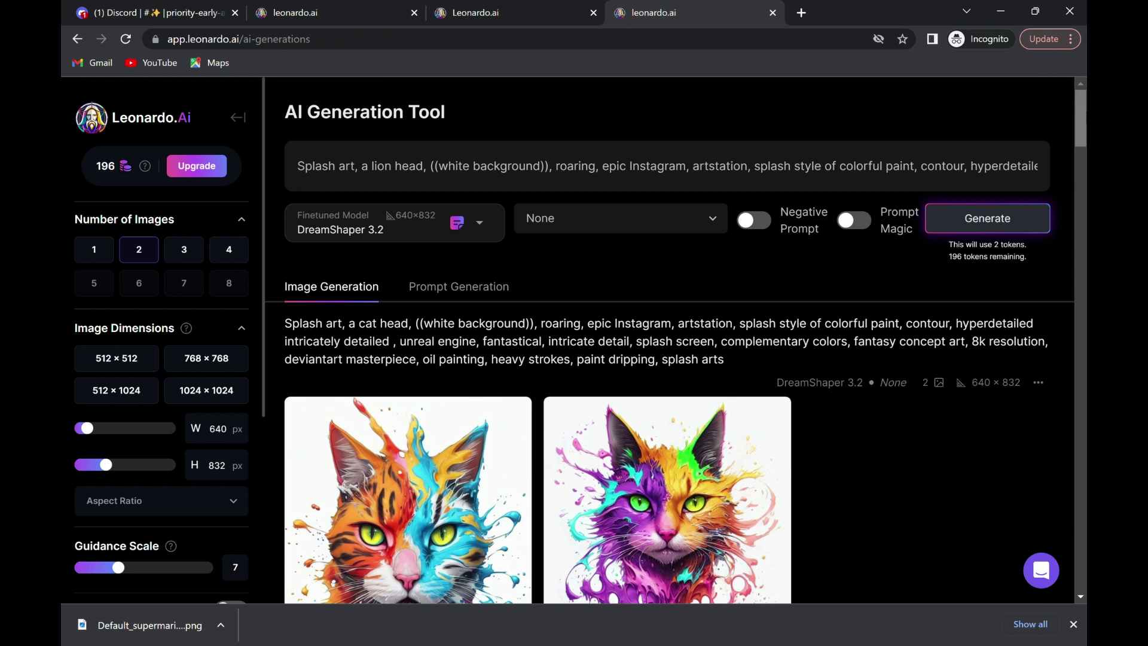
- Generate two splash-art lion heads from the edited lion prompt
click(985, 220)
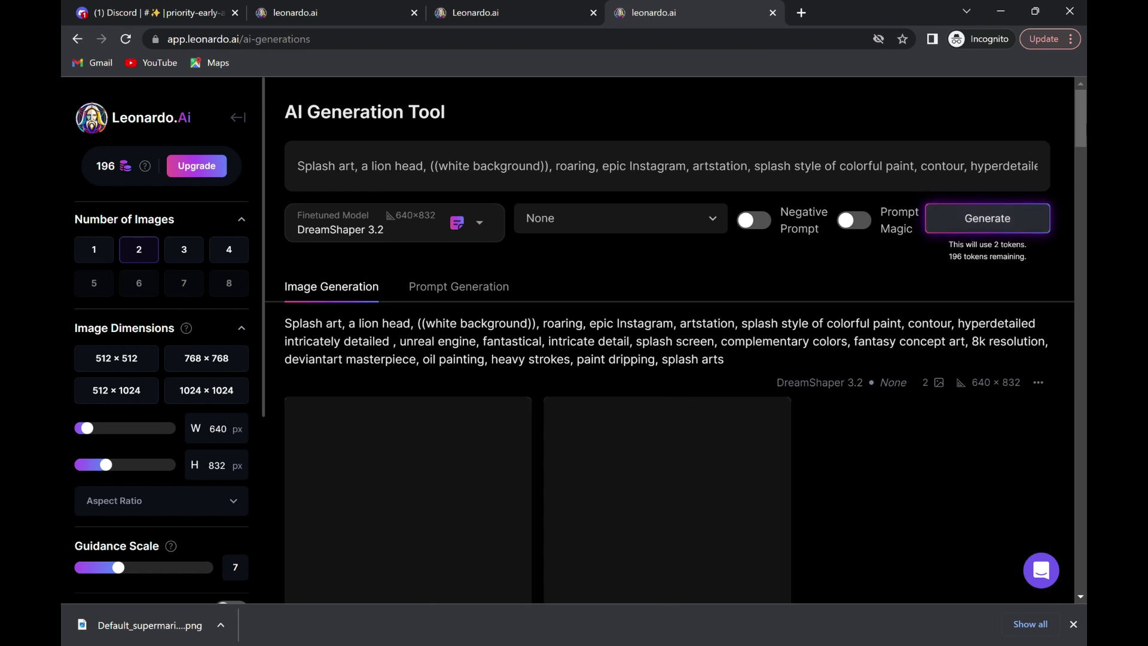
drag(1079, 125, 1083, 147)
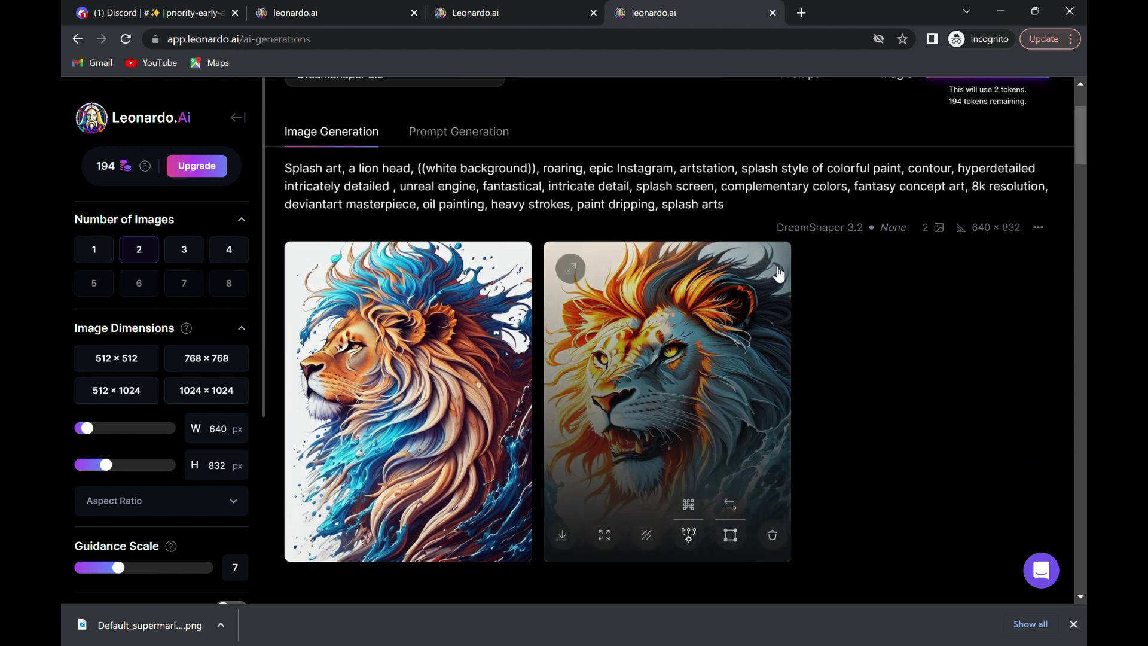
- Compare the blue-and-orange lion with the fiery roaring lion full size, ending on the blue-and-orange one
mouse_move(408, 401)
click(432, 412)
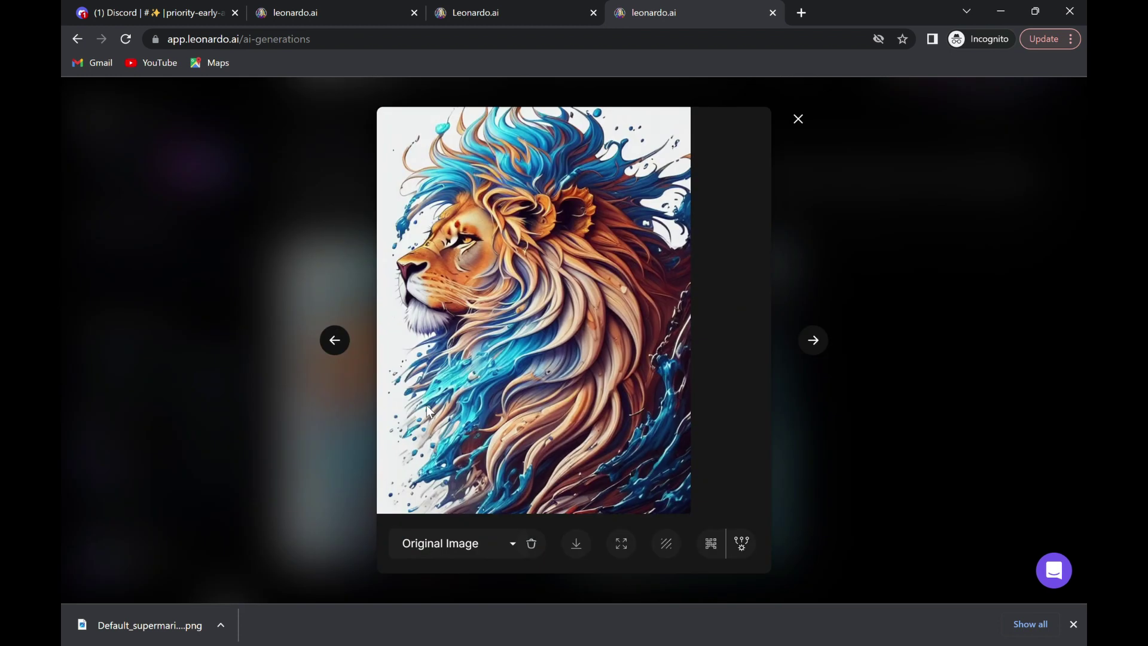
click(813, 359)
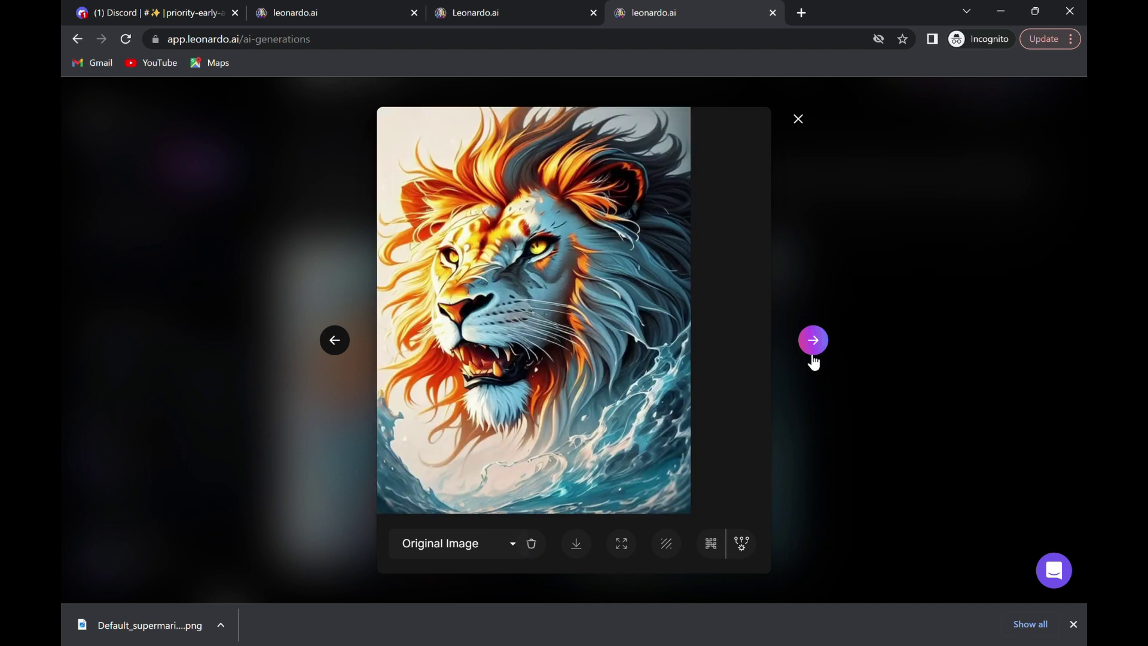
click(343, 355)
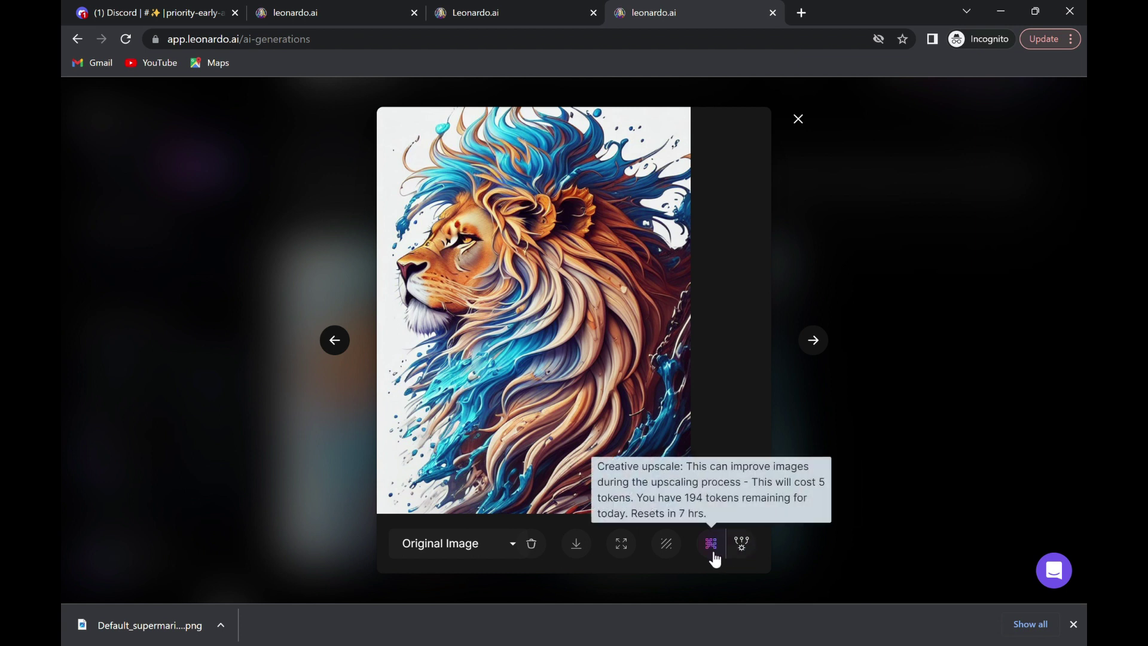
- Remove the blue-and-orange lion's background, compare it with the original, then close the viewer
click(669, 550)
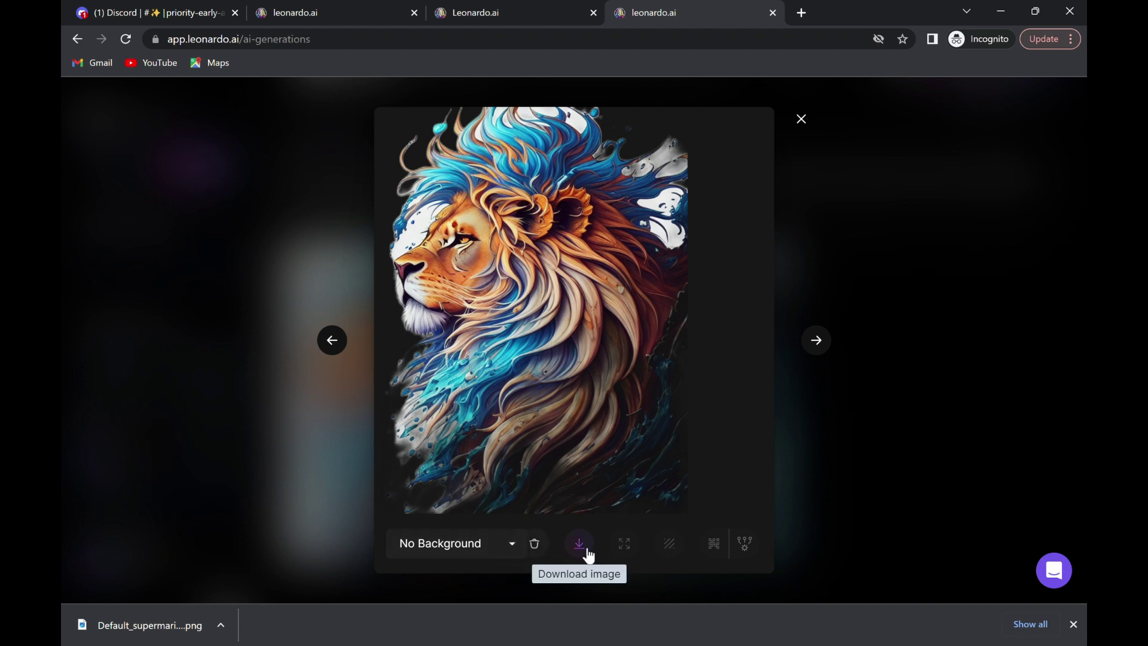
click(514, 540)
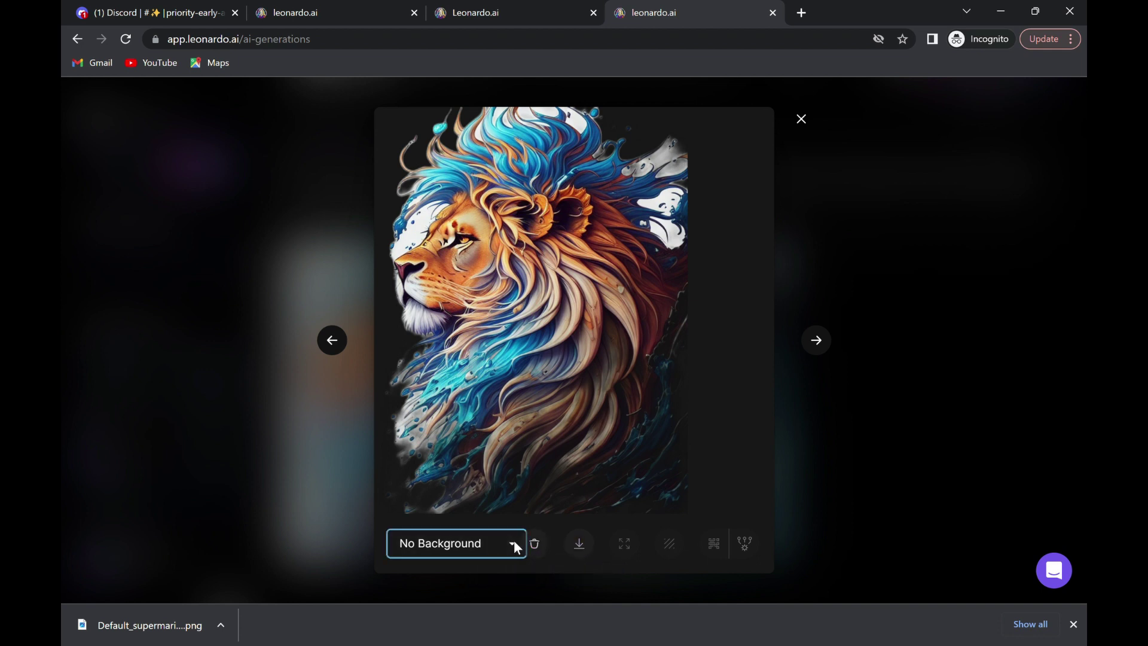
key(Up)
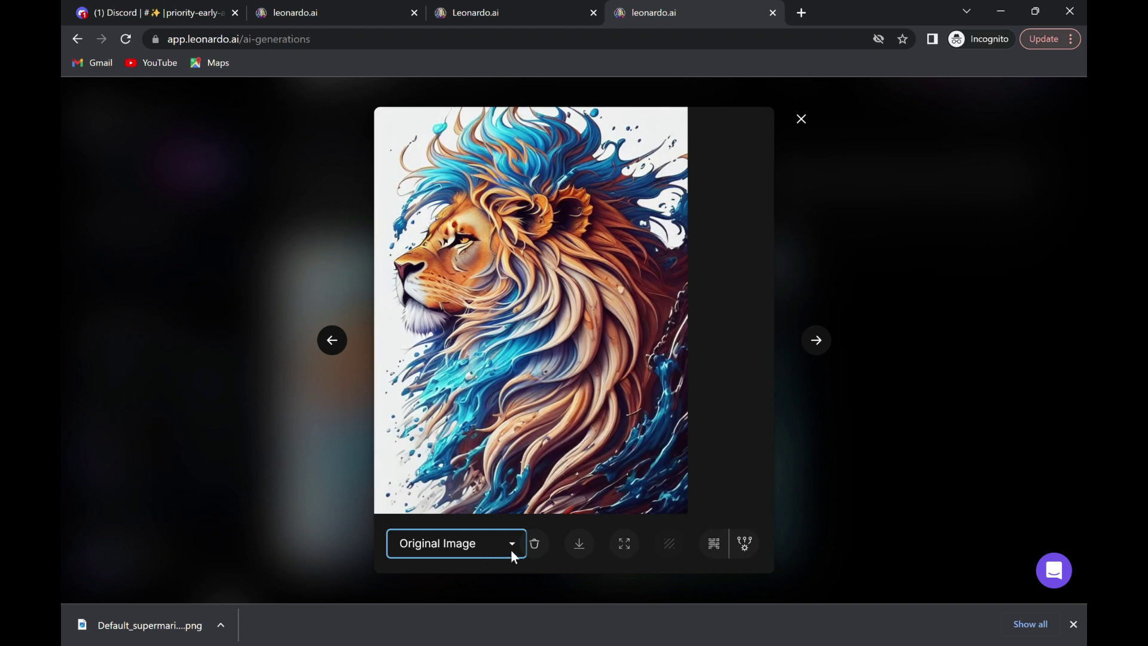
key(Down)
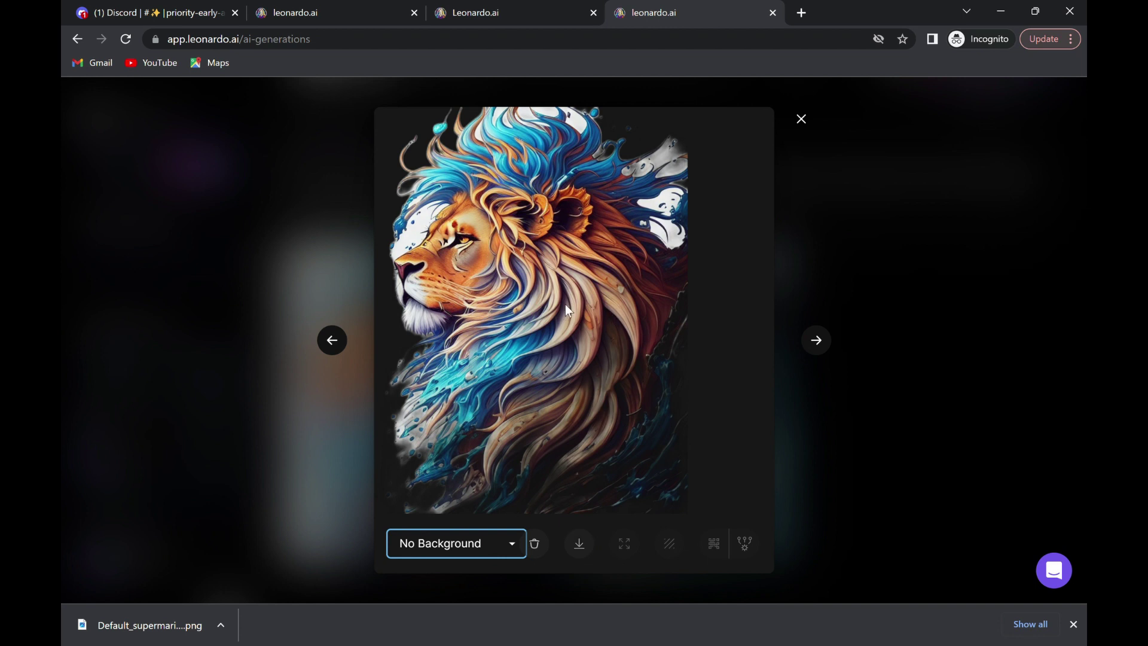
click(803, 120)
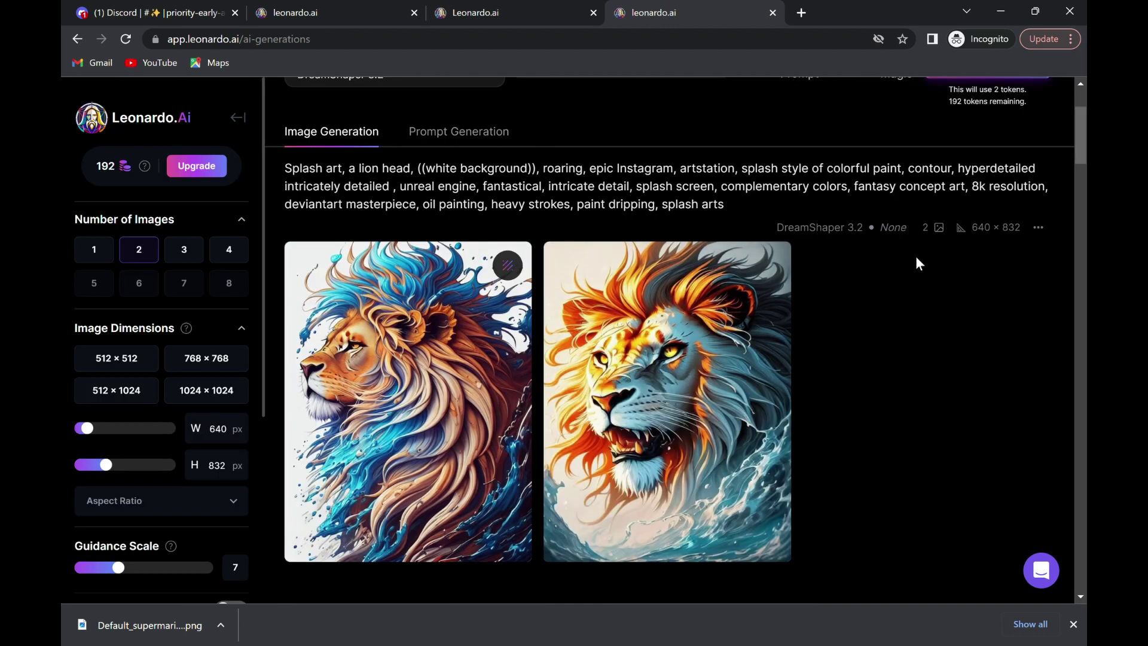
mouse_move(1076, 128)
mouse_down()
mouse_move(1079, 594)
mouse_move(1067, 57)
mouse_up()
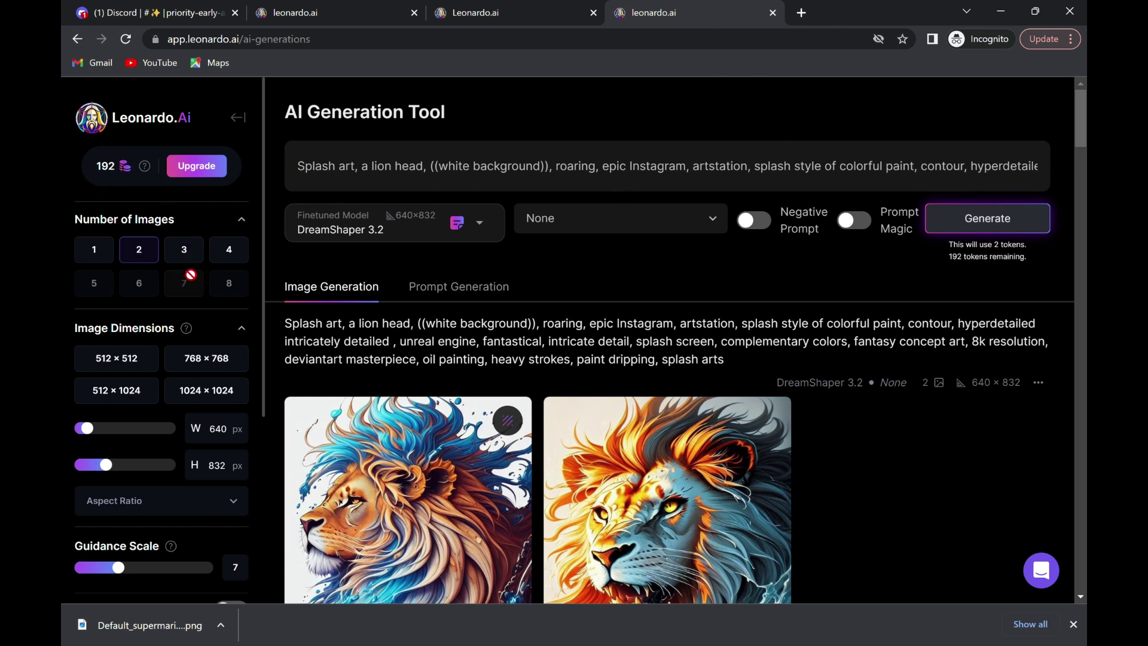
- Set Number of Images to 2 and size to 1024 × 1024, with Prompt Magic off
click(186, 250)
click(229, 255)
click(202, 259)
click(146, 261)
click(225, 256)
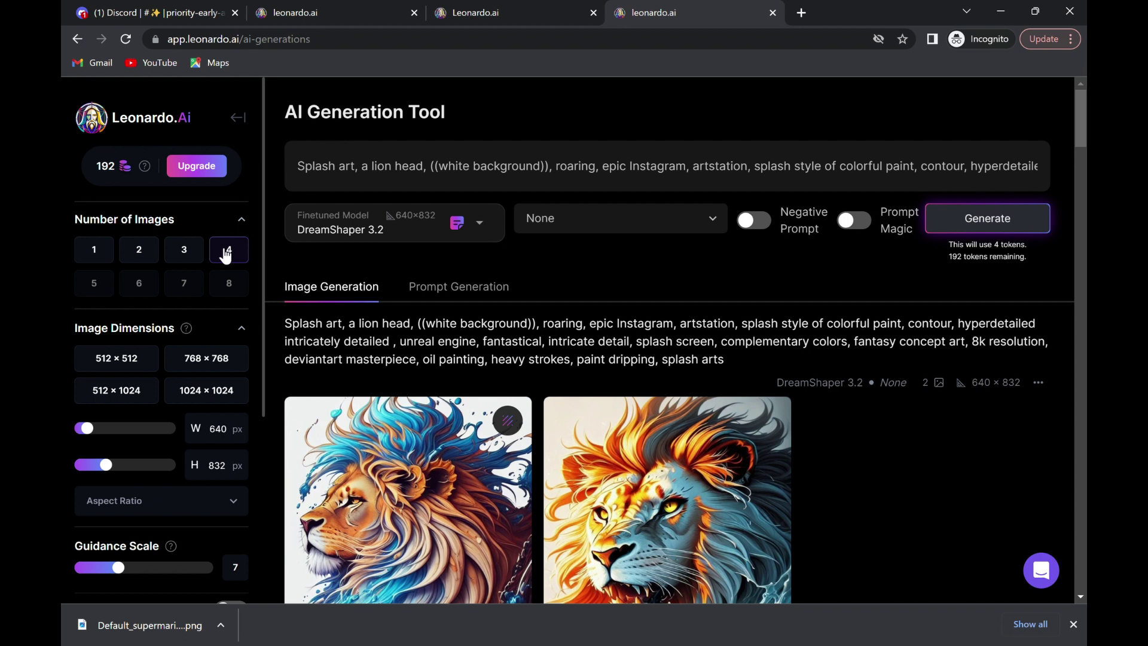
click(213, 398)
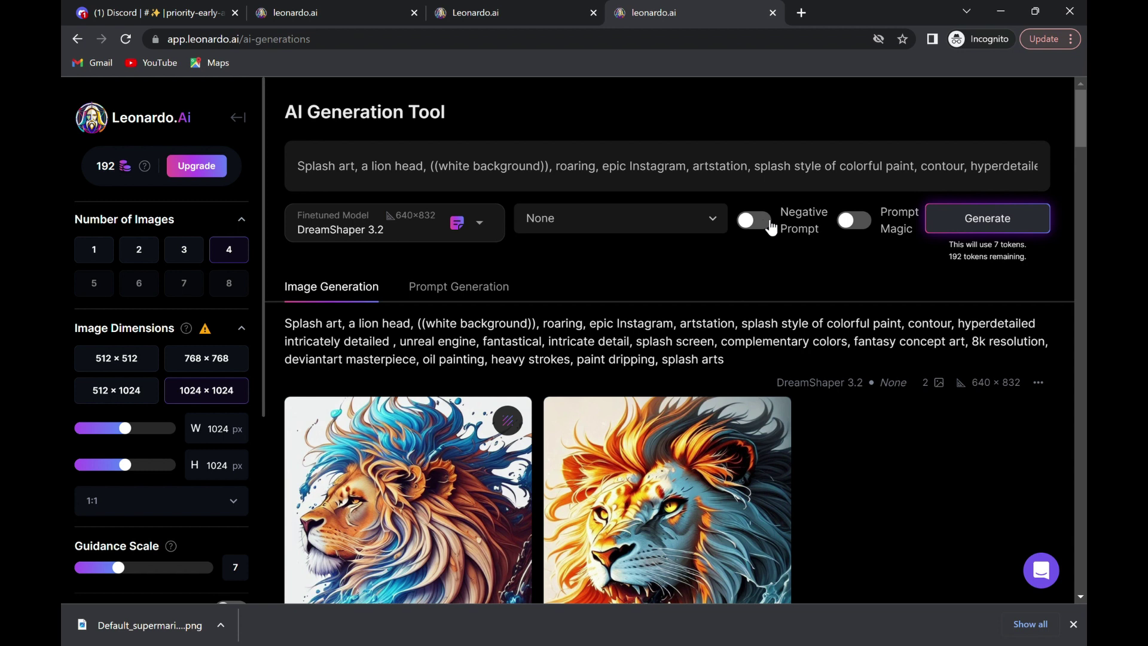
click(857, 232)
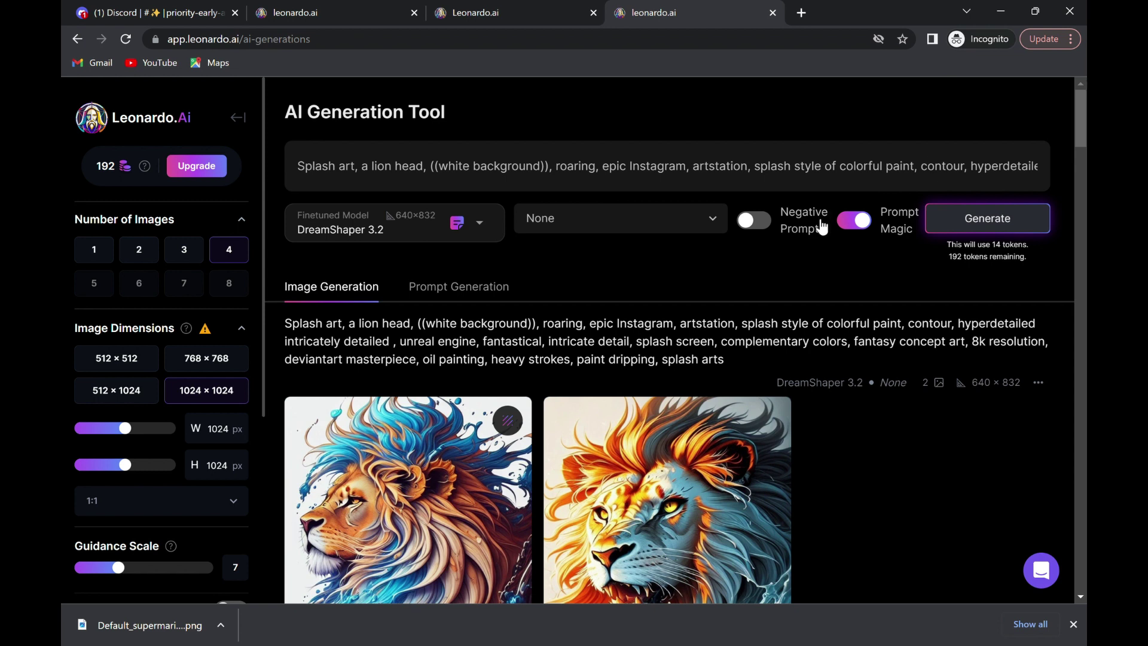
click(870, 232)
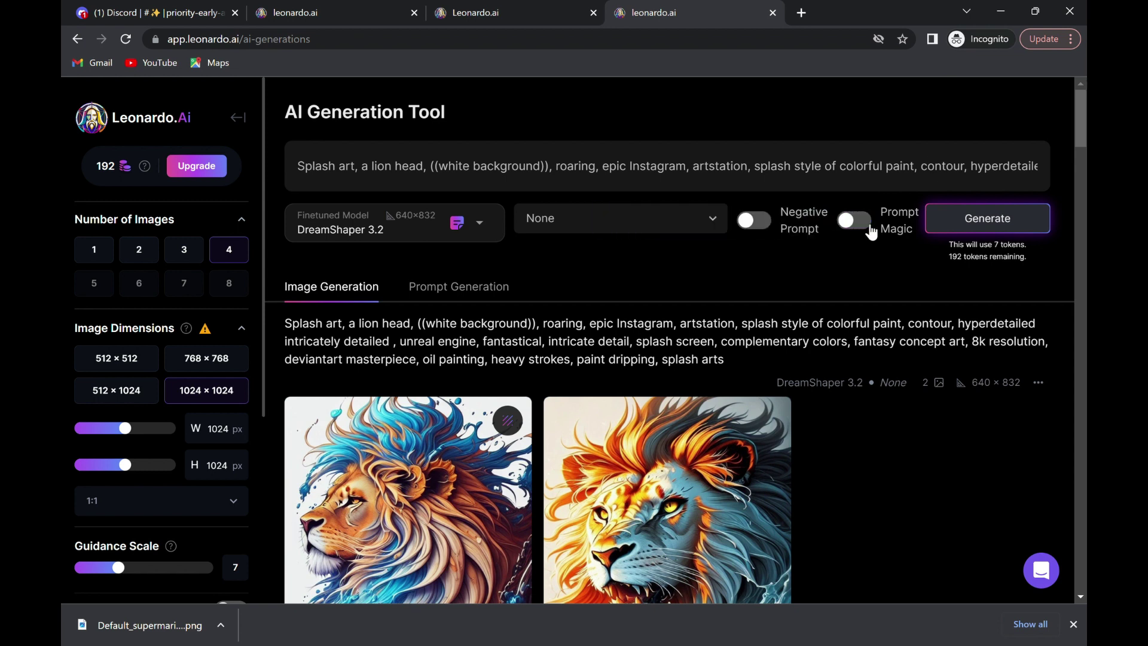
click(152, 249)
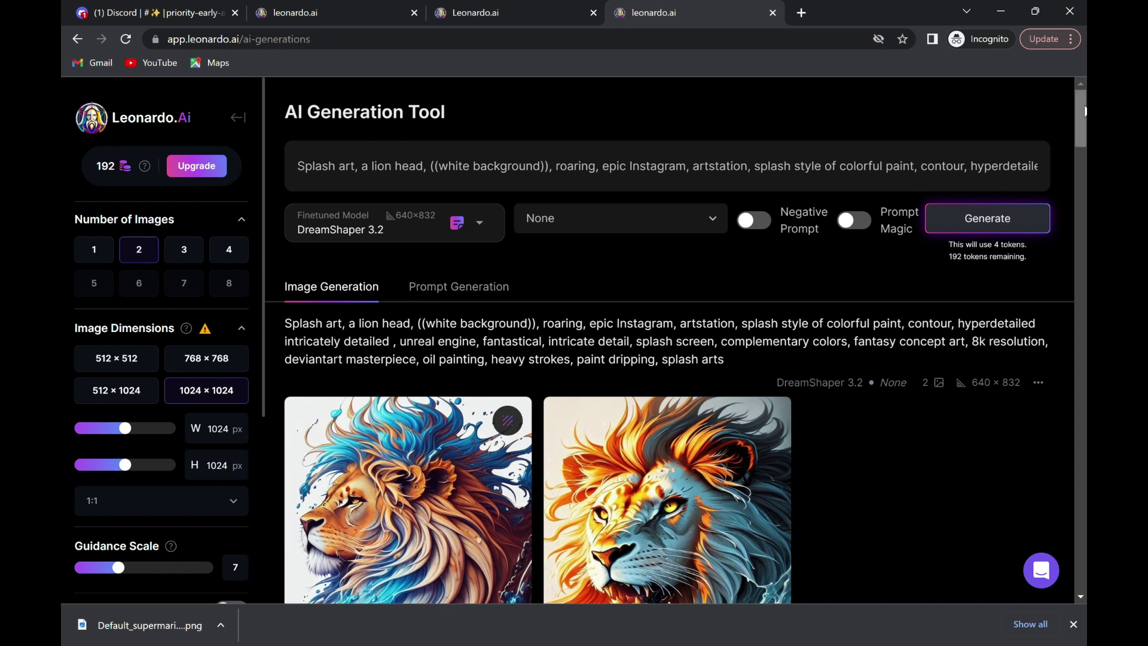
scroll(1084, 124, down, 2)
scroll(1085, 125, down, 2)
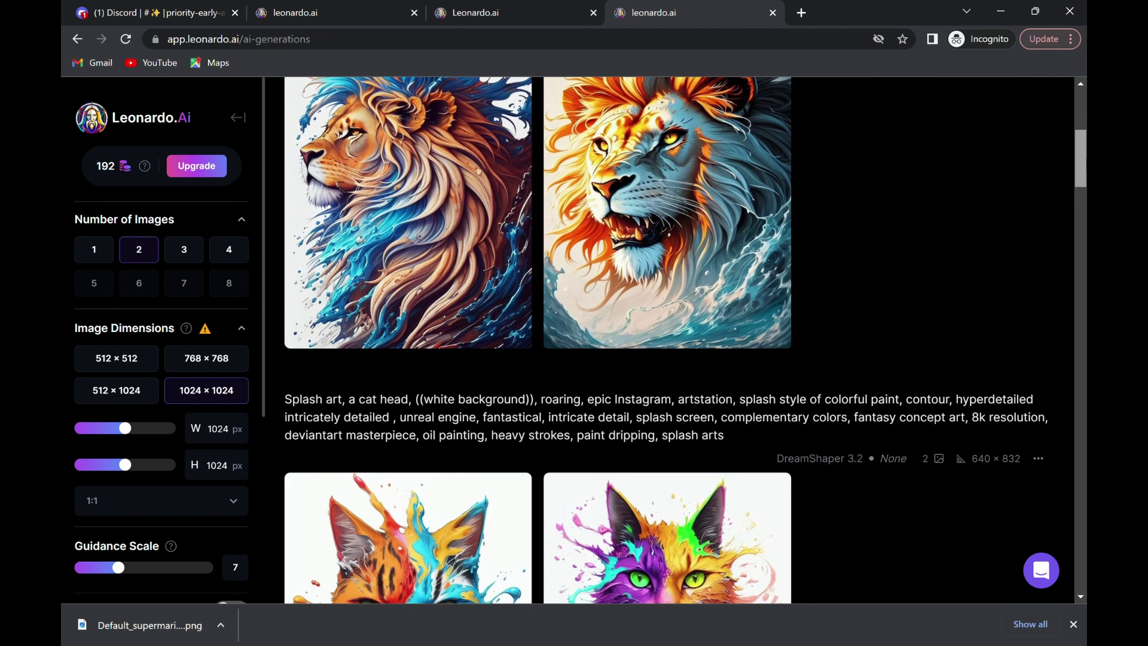
scroll(1085, 113, up, 4)
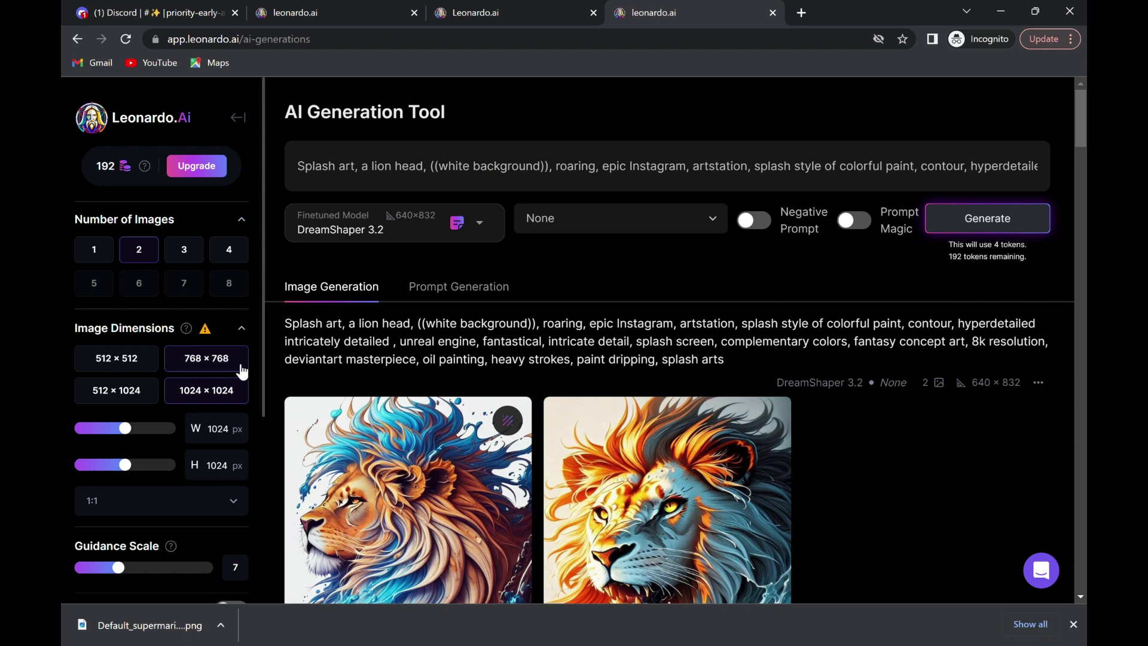
mouse_move(261, 344)
mouse_down()
mouse_move(286, 463)
mouse_move(237, 471)
mouse_up()
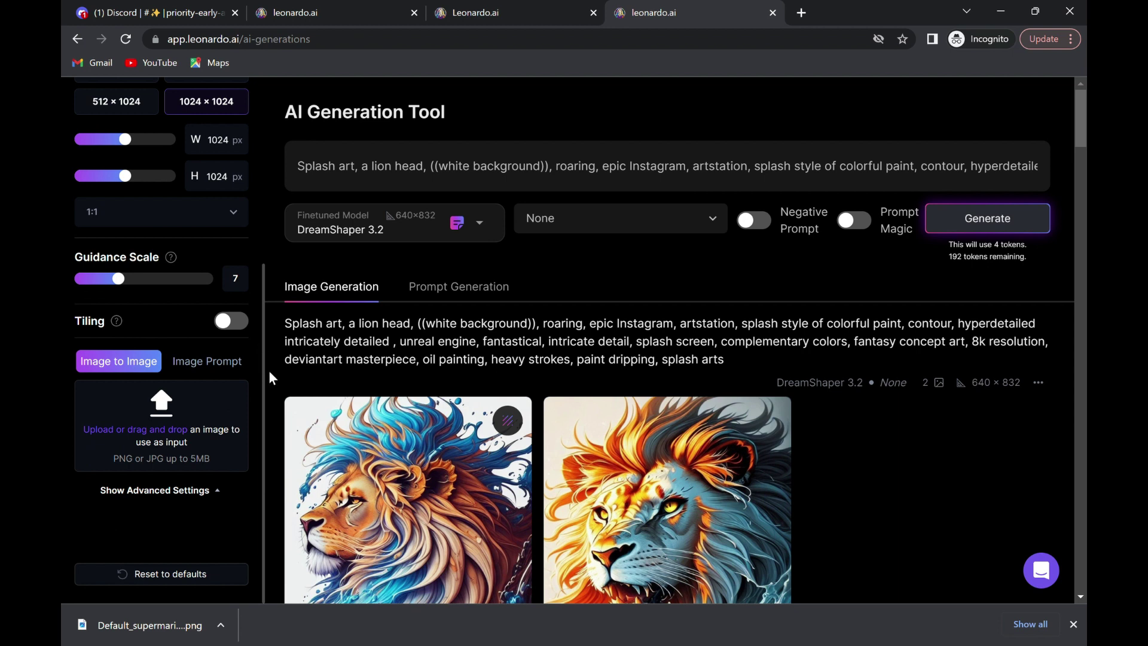
drag(269, 370, 254, 203)
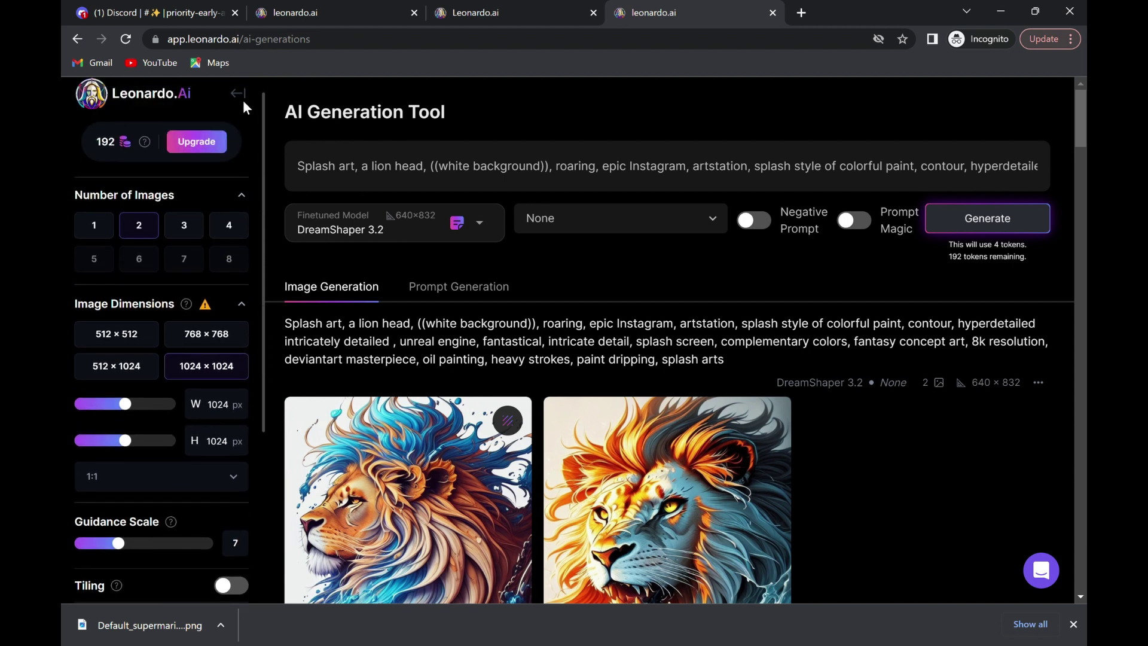
- Remix the community 'Artwork of t-shirt graphic design' Ferrari card from the Home gallery
click(238, 94)
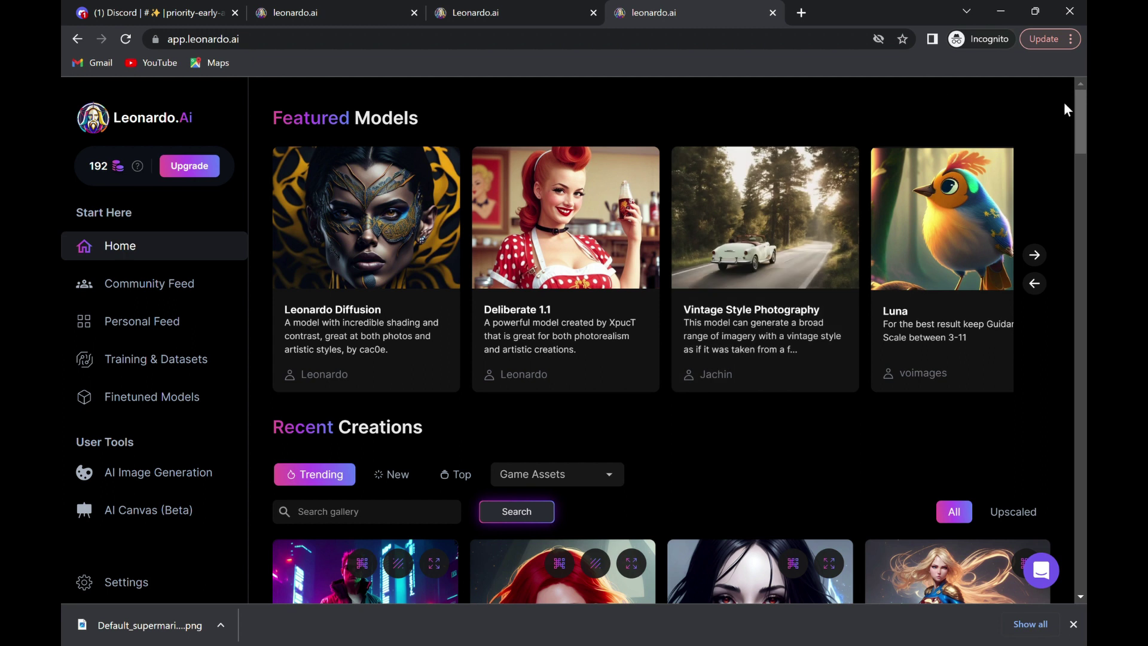
scroll(427, 562, down, 3)
scroll(427, 562, down, 3)
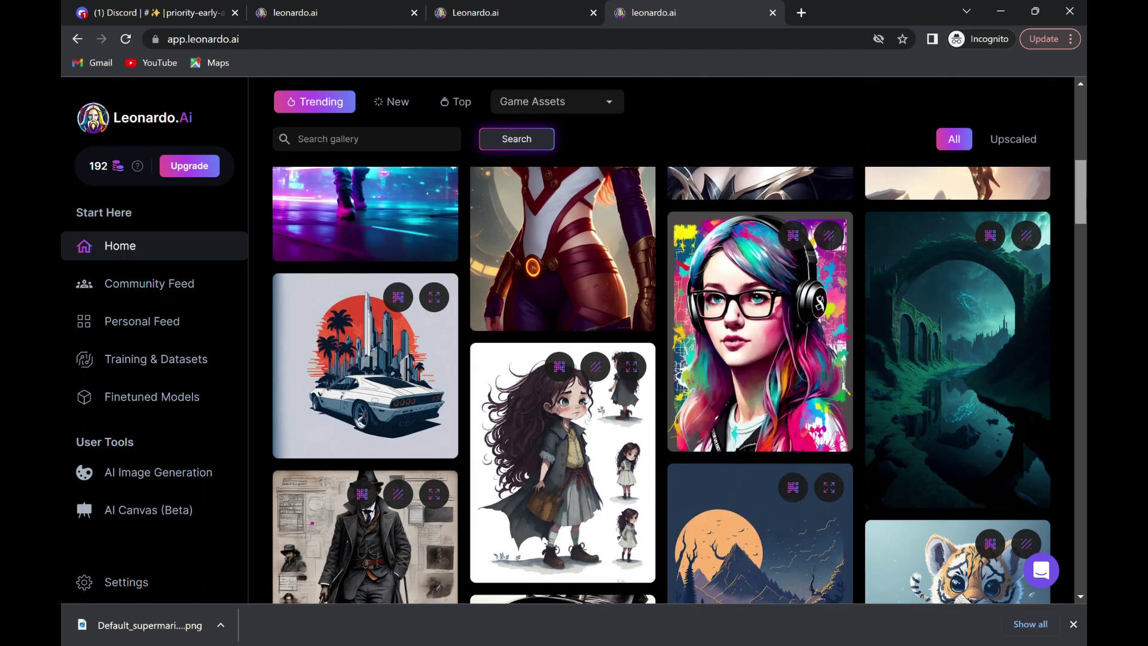
scroll(427, 562, down, 1)
scroll(427, 563, down, 2)
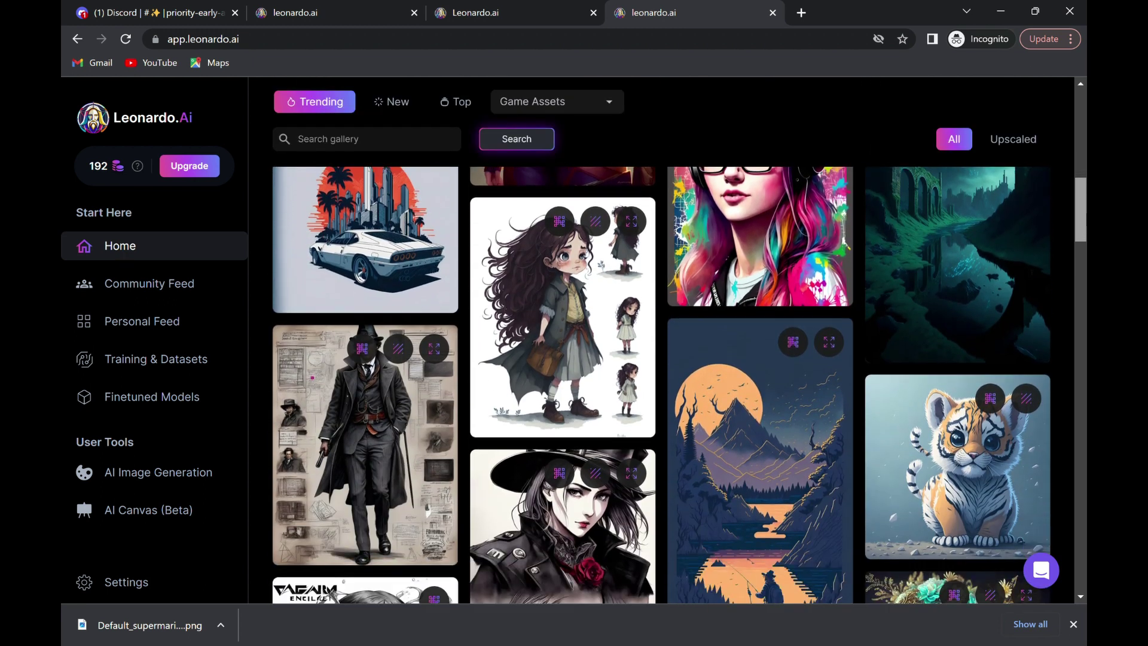
click(400, 232)
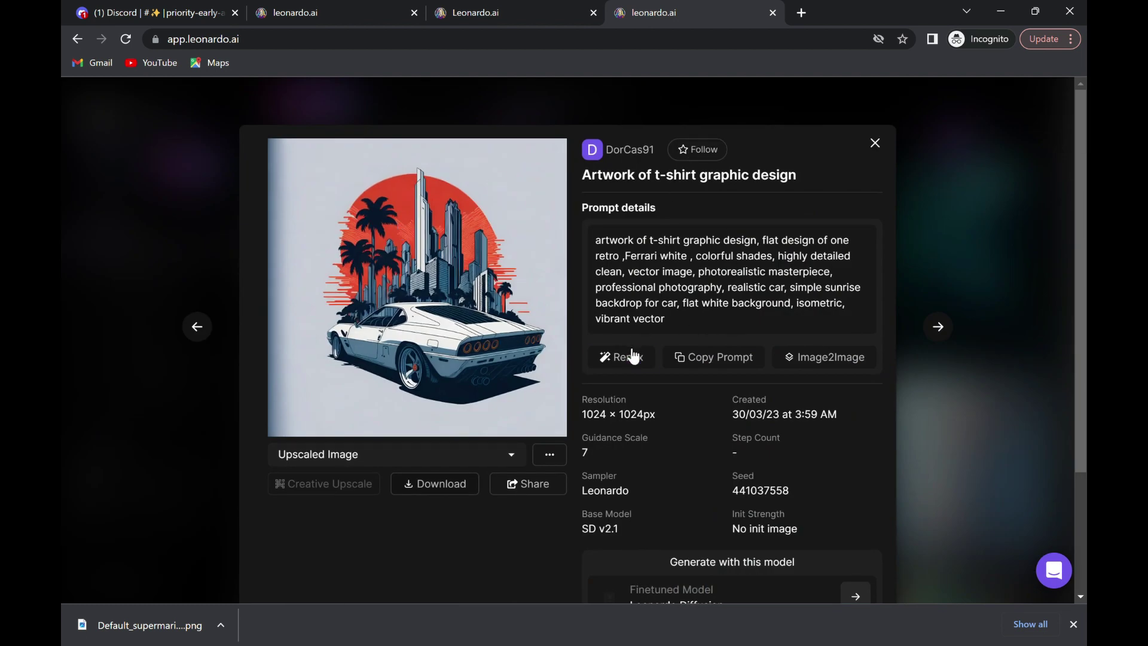
click(633, 359)
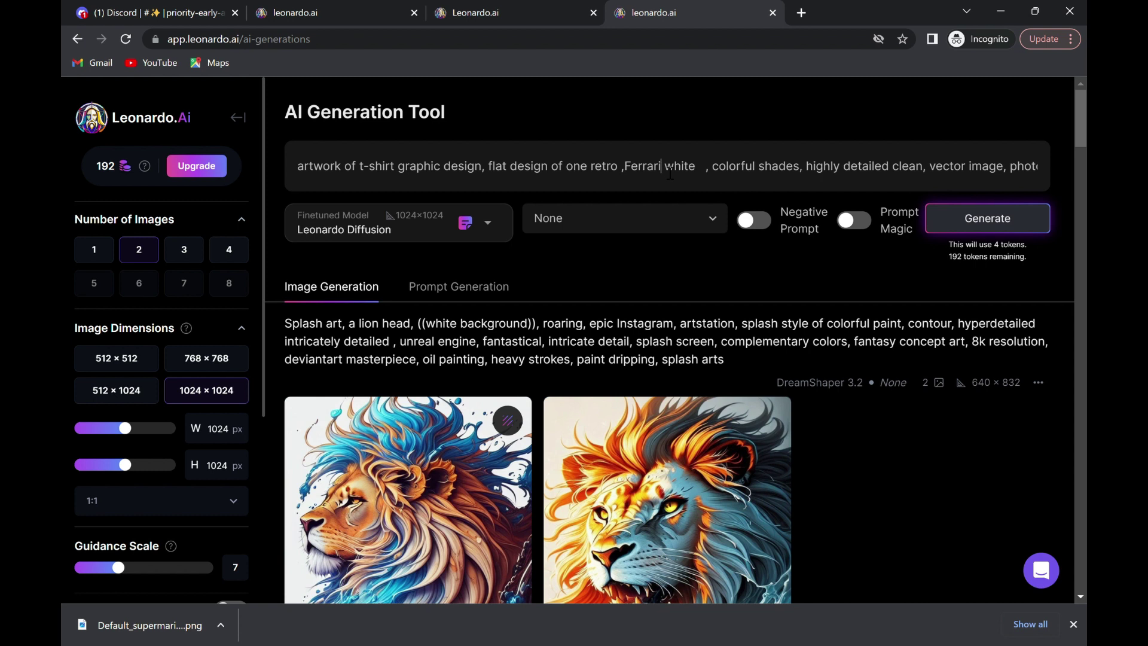
- Replace 'Ferrari' with 'mercedes benz' in the prompt and set the size to 768 × 768
key(BackSpace)
key(BackSpace)
key(BackSpace)
key(BackSpace)
key(BackSpace)
key(BackSpace)
key(BackSpace)
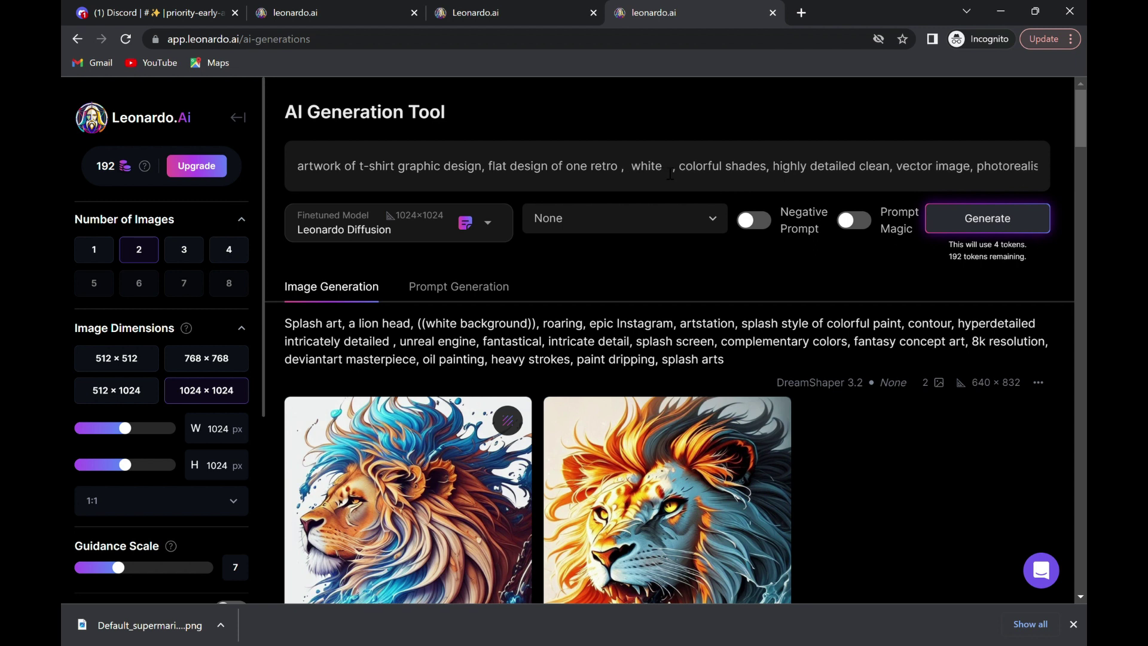
text(m)
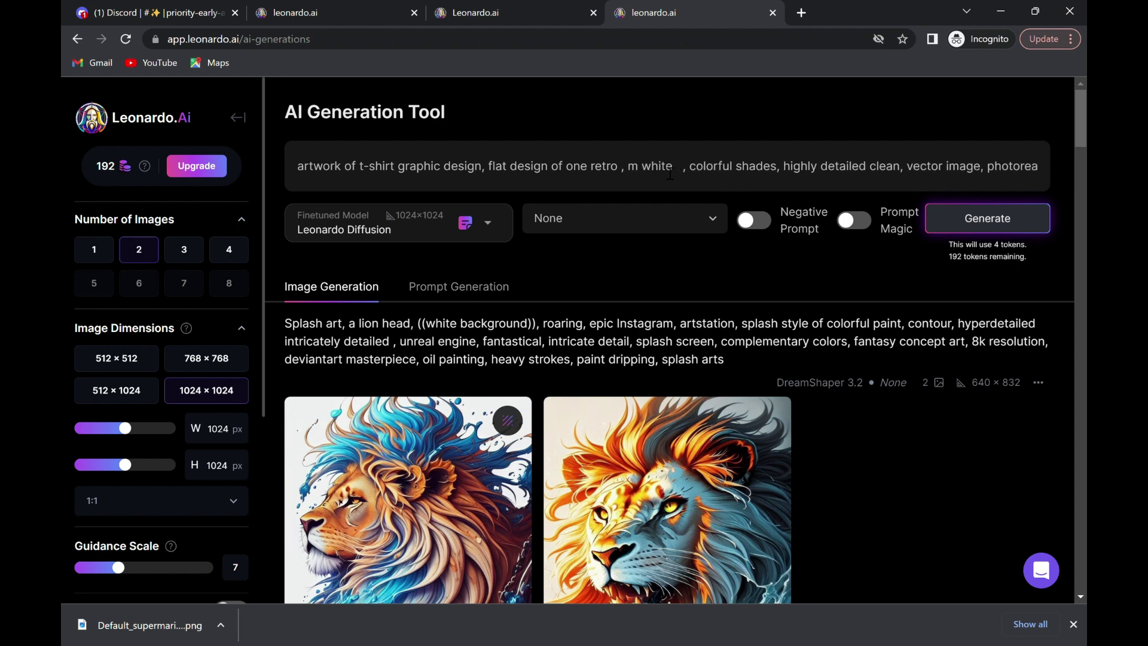
text(r)
key(BackSpace)
text(ercedes benz)
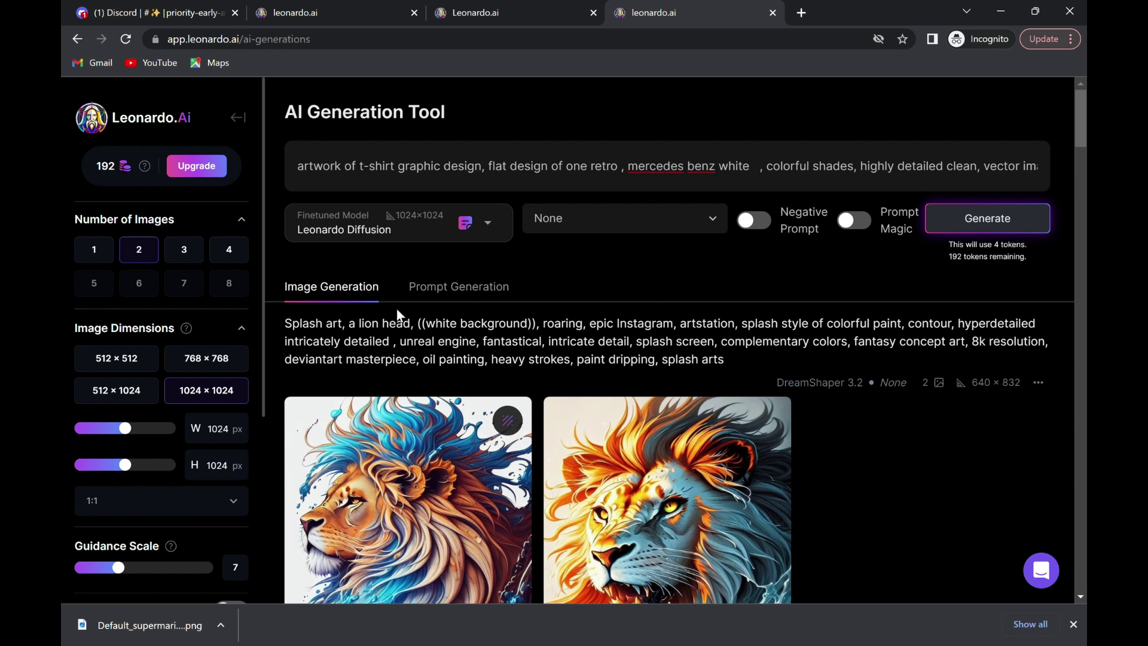
click(131, 366)
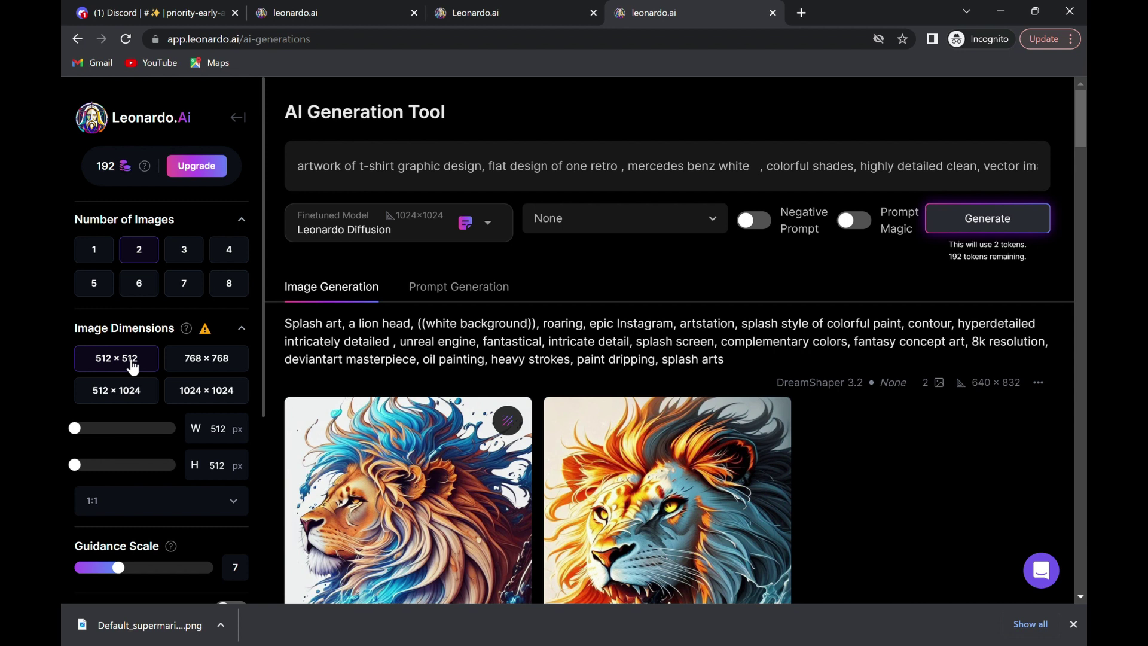
click(237, 363)
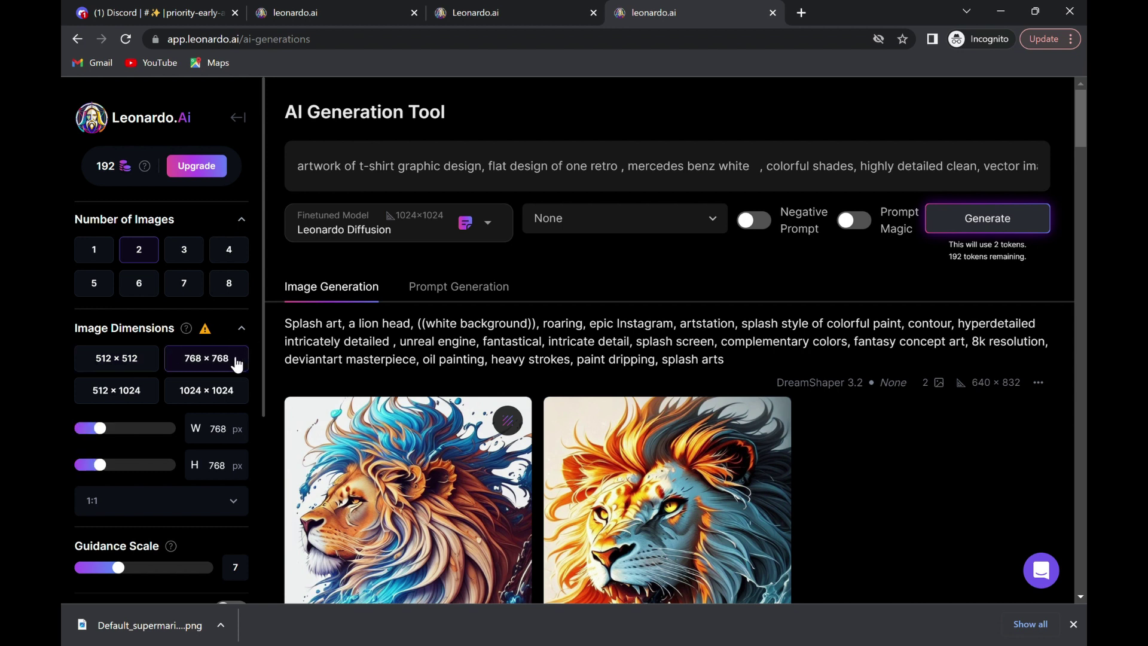
click(135, 366)
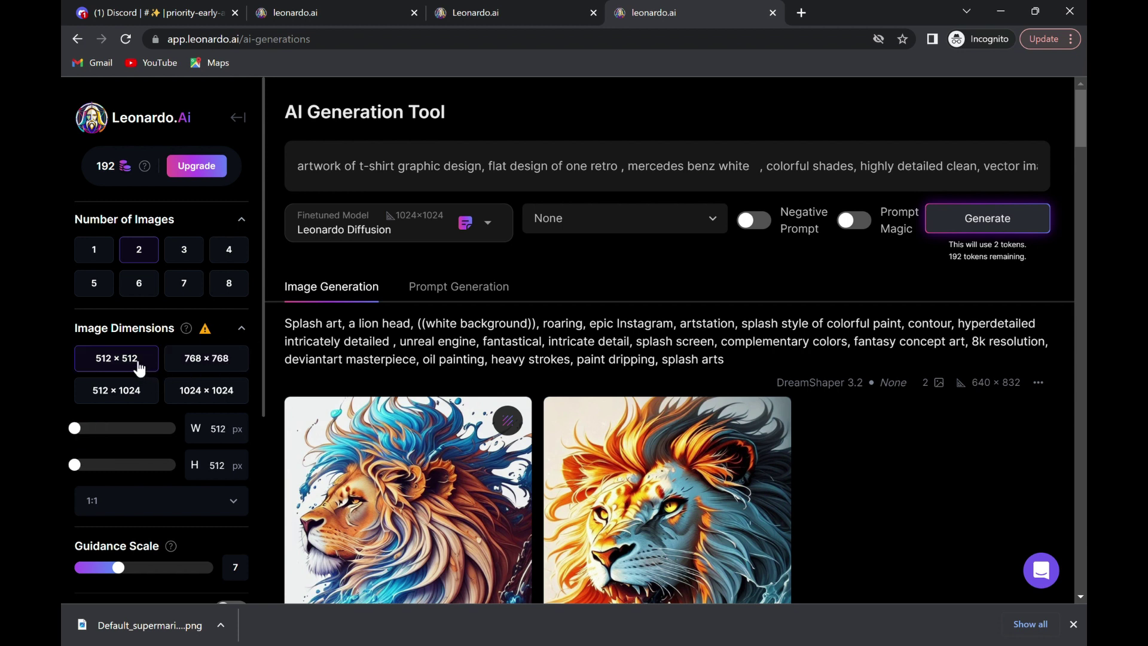
click(218, 371)
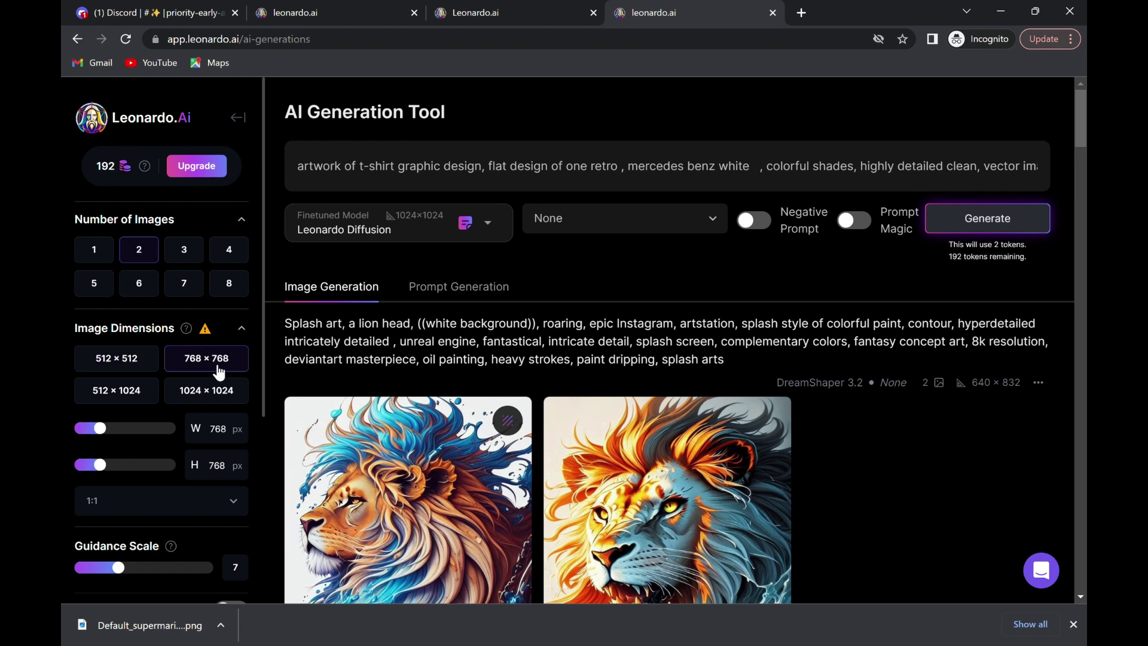
- Generate two 768 × 768 Mercedes designs with Leonardo Diffusion, then show the model list
click(968, 230)
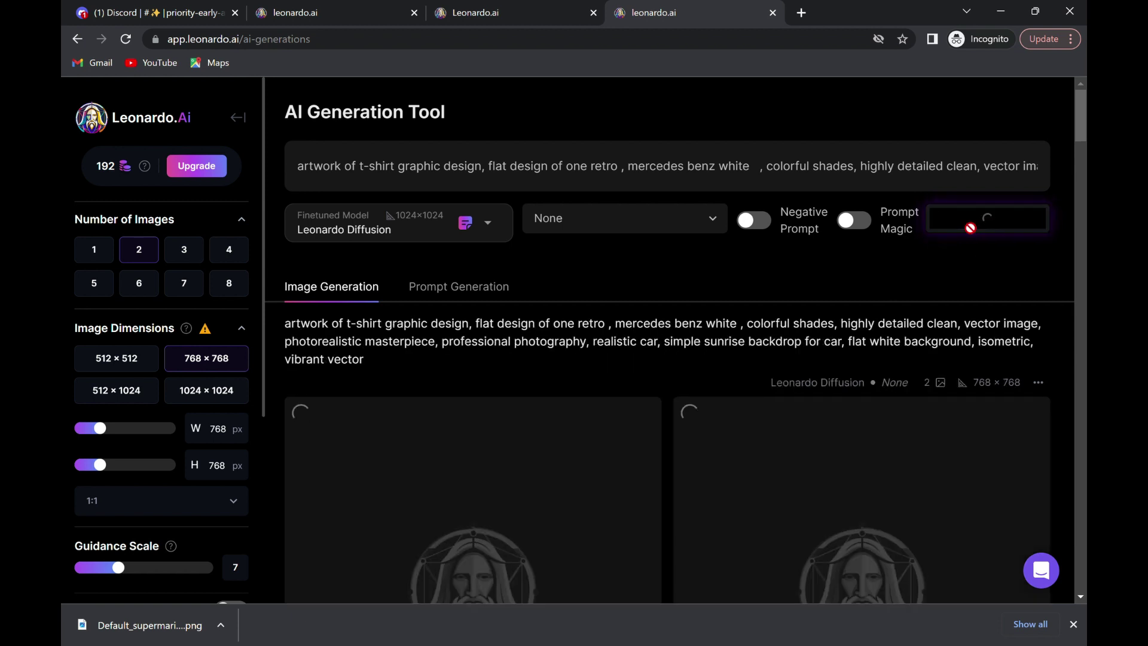
scroll(969, 229, down, 2)
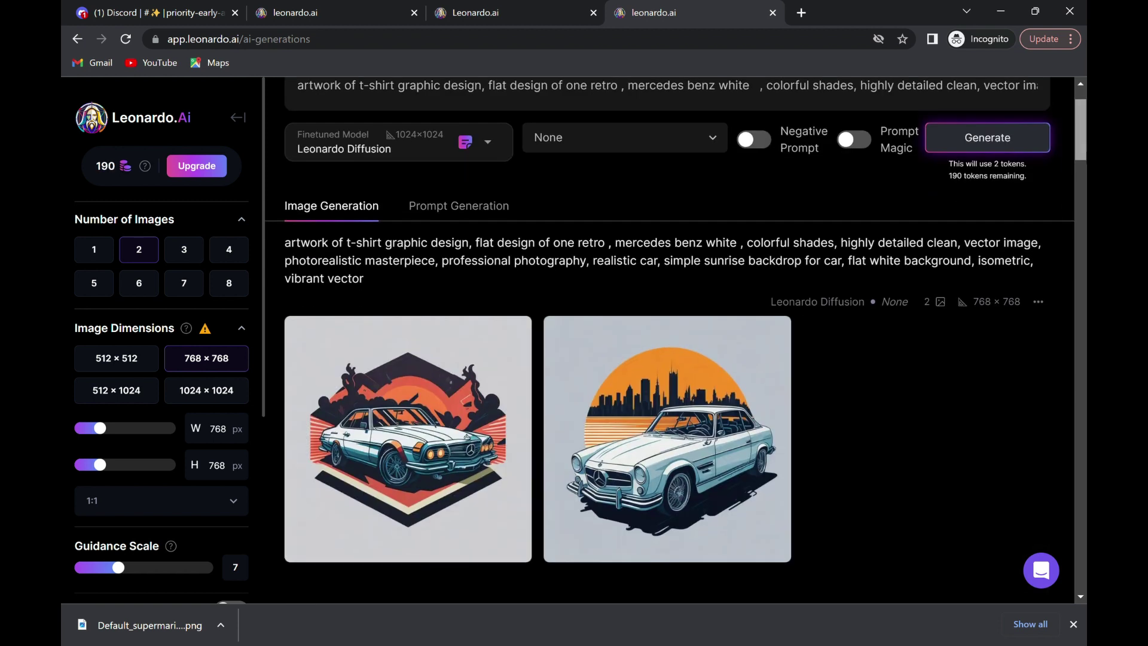
scroll(1083, 143, up, 2)
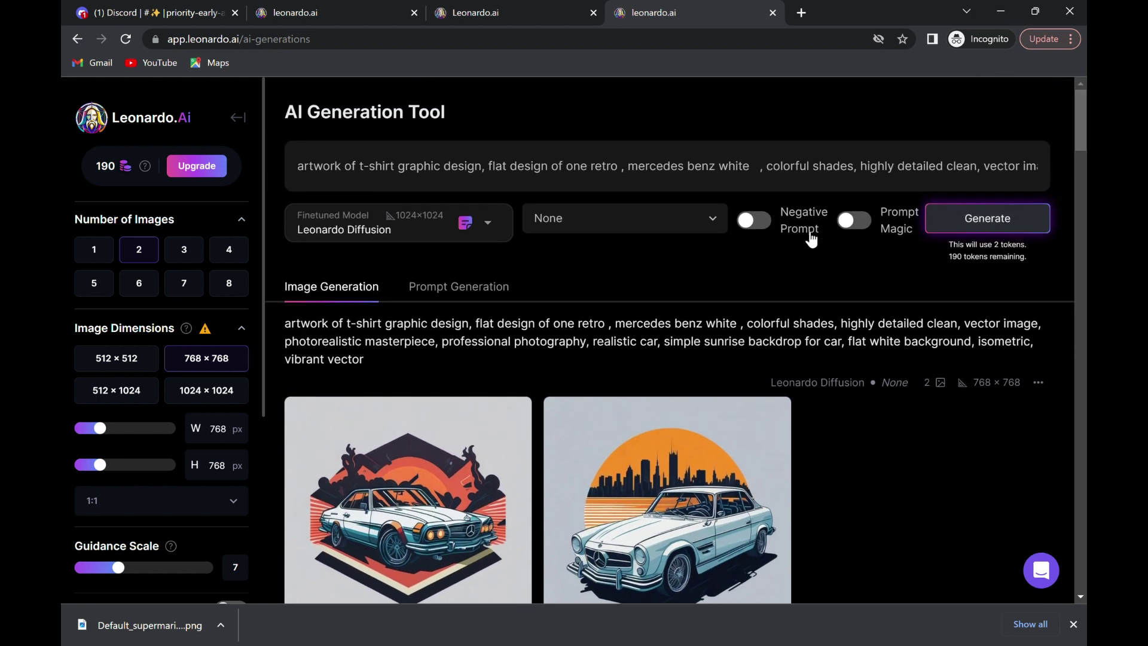
click(500, 231)
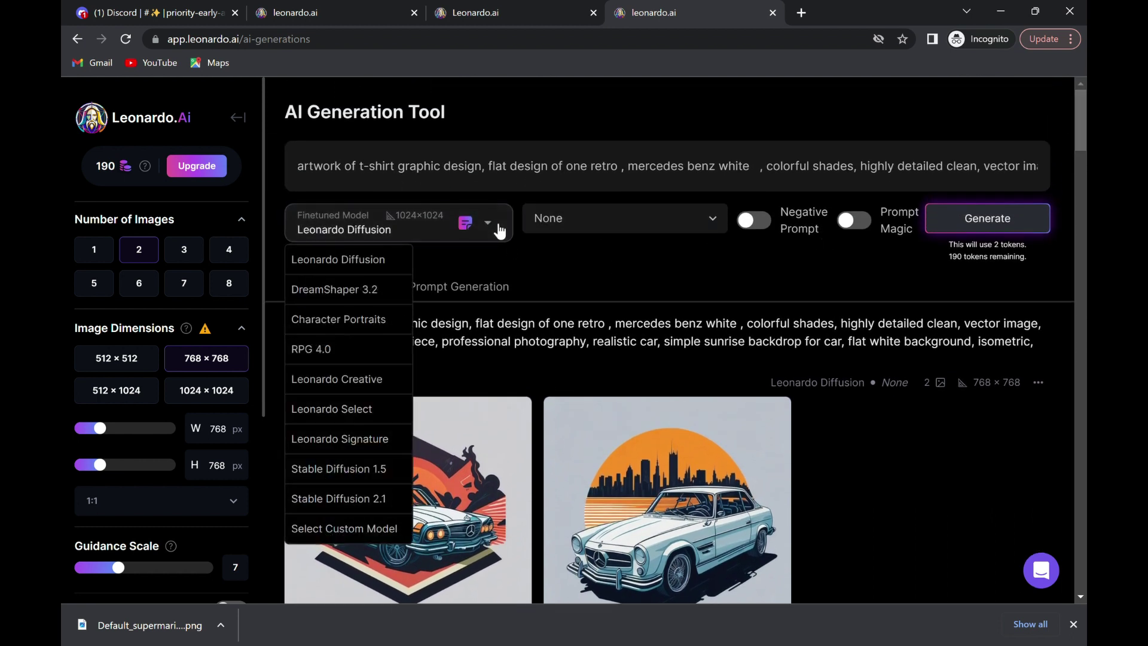
- Regenerate the Mercedes t-shirt designs with DreamShaper 3.2, then return Home
click(355, 291)
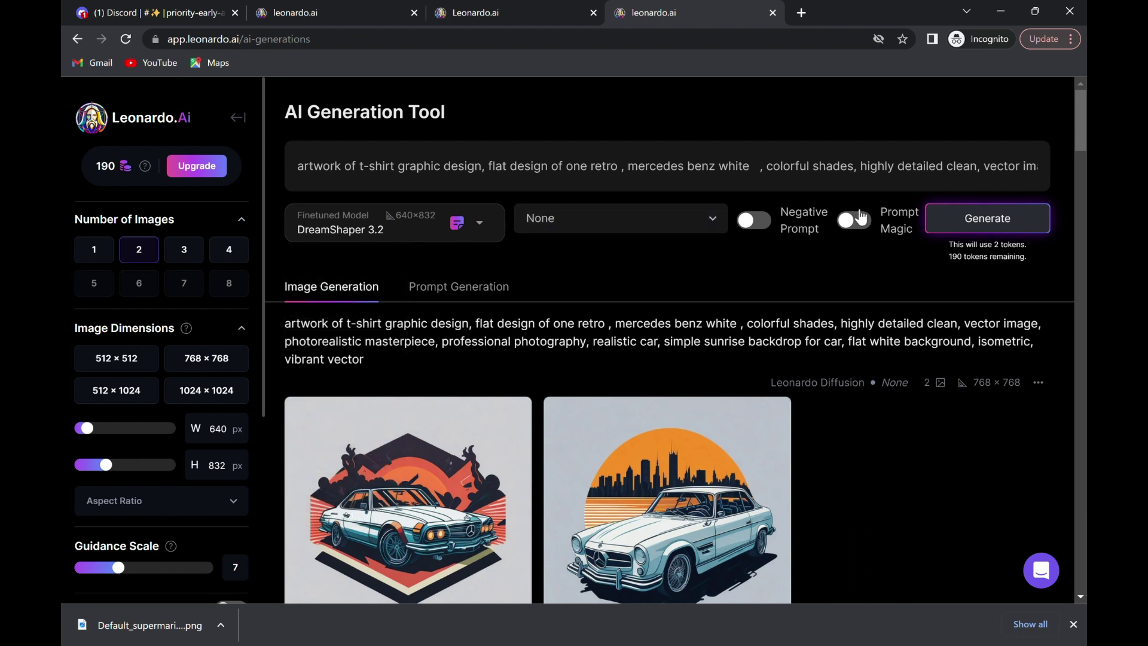
click(959, 221)
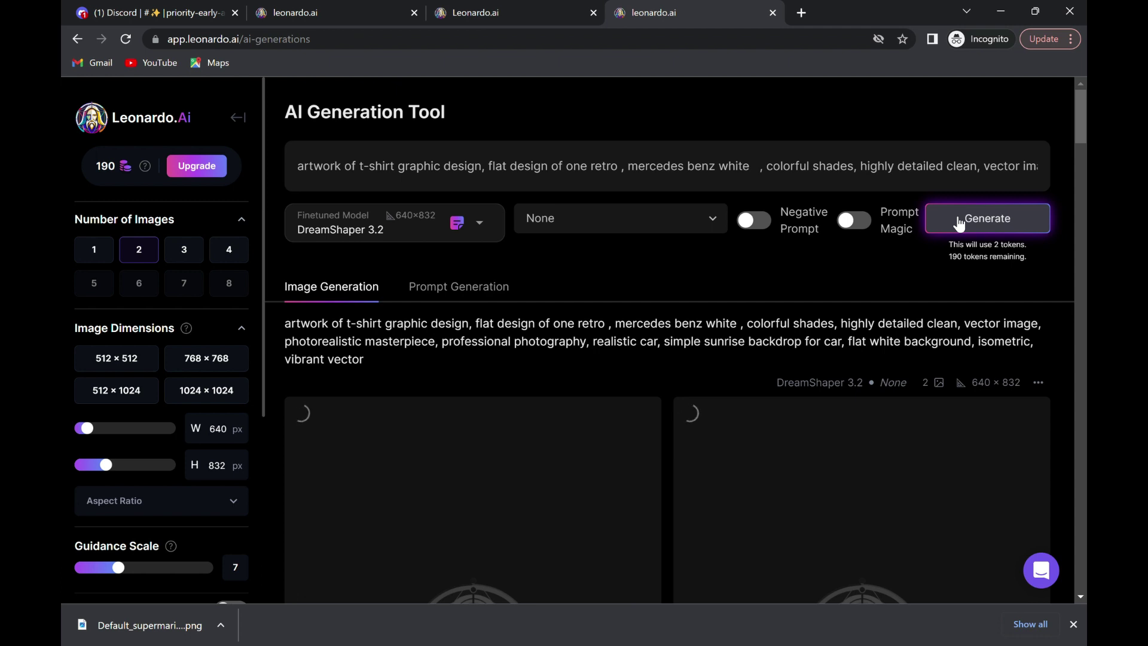
drag(1081, 119, 1082, 140)
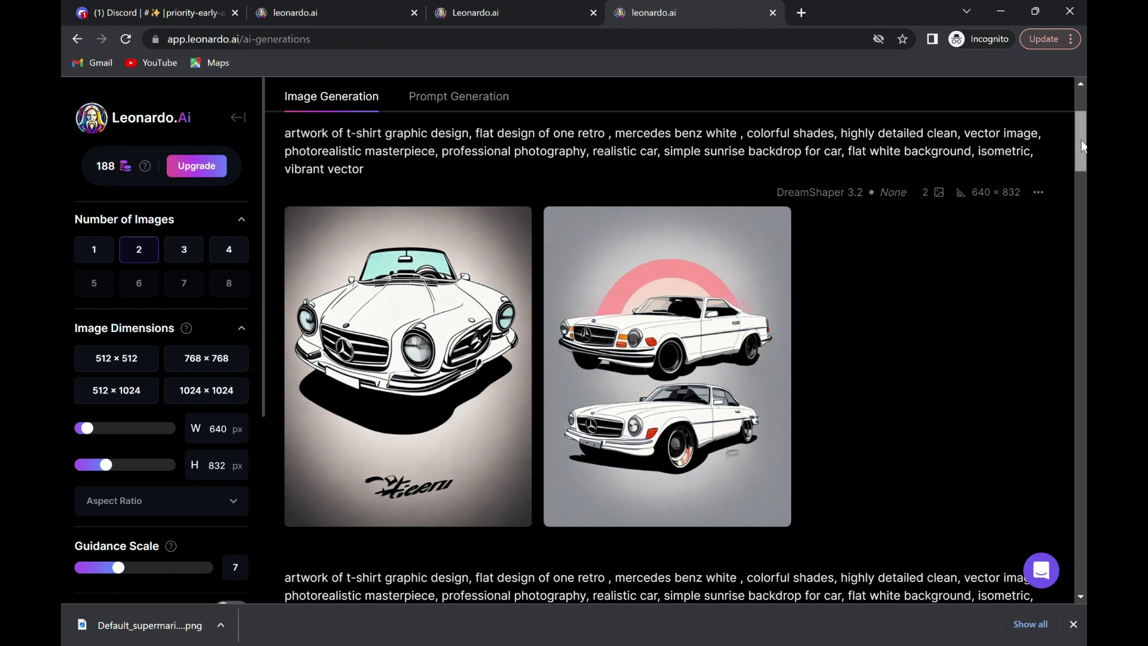
drag(1081, 141, 1082, 89)
click(238, 118)
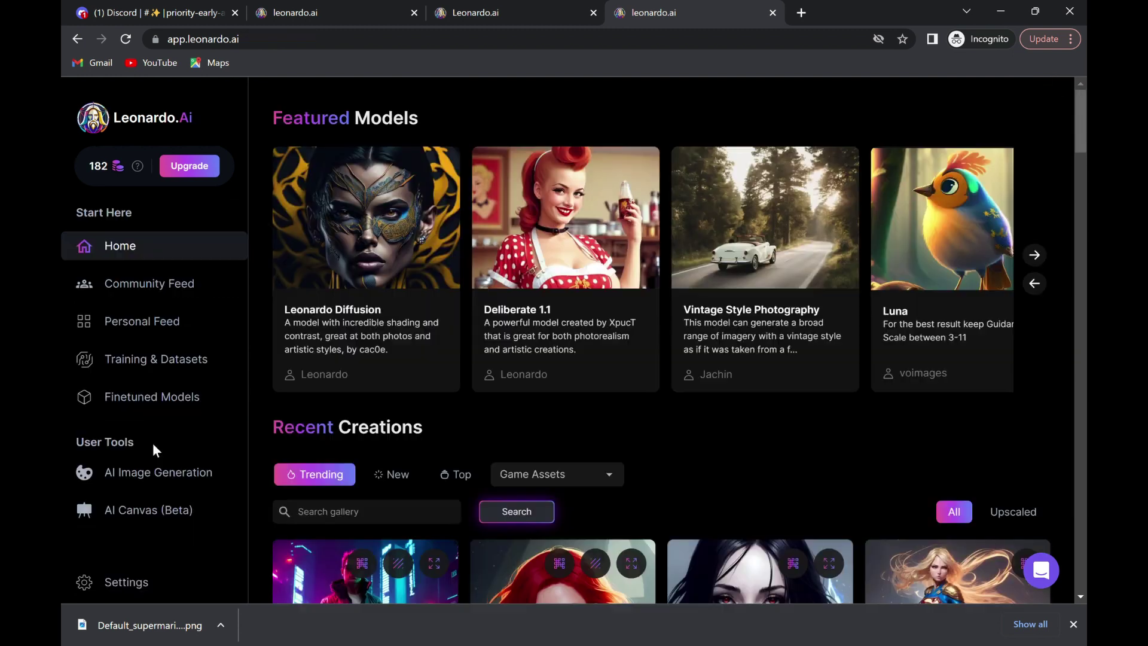
- Add the red-haired girl-on-bike image from previous generations to the AI Canvas
click(173, 513)
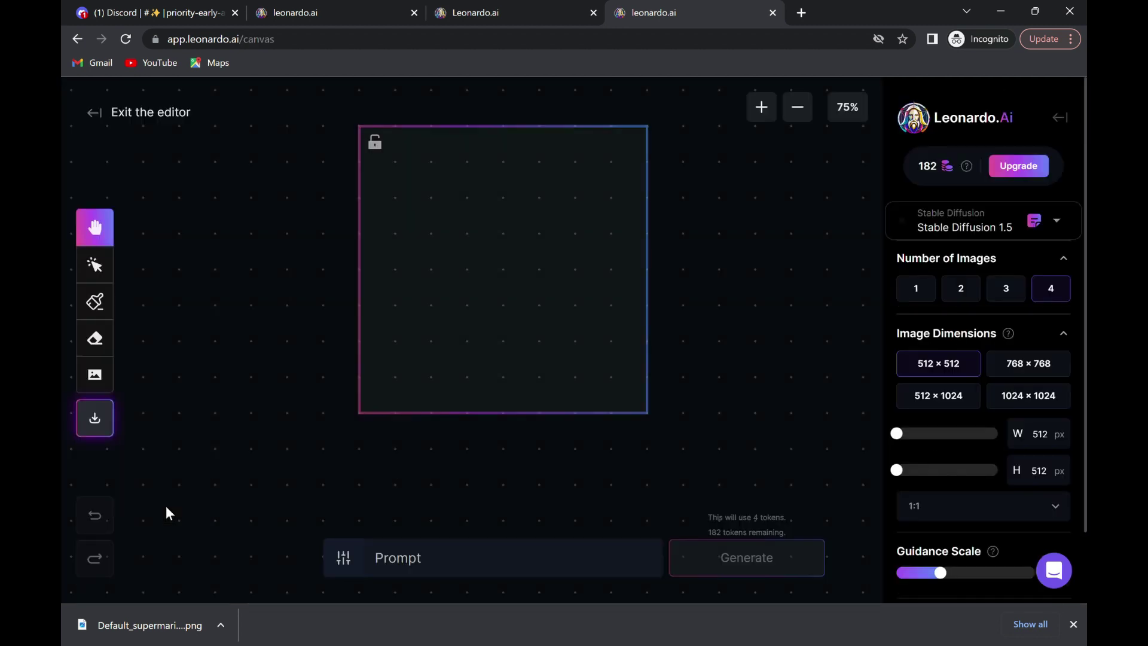
click(100, 390)
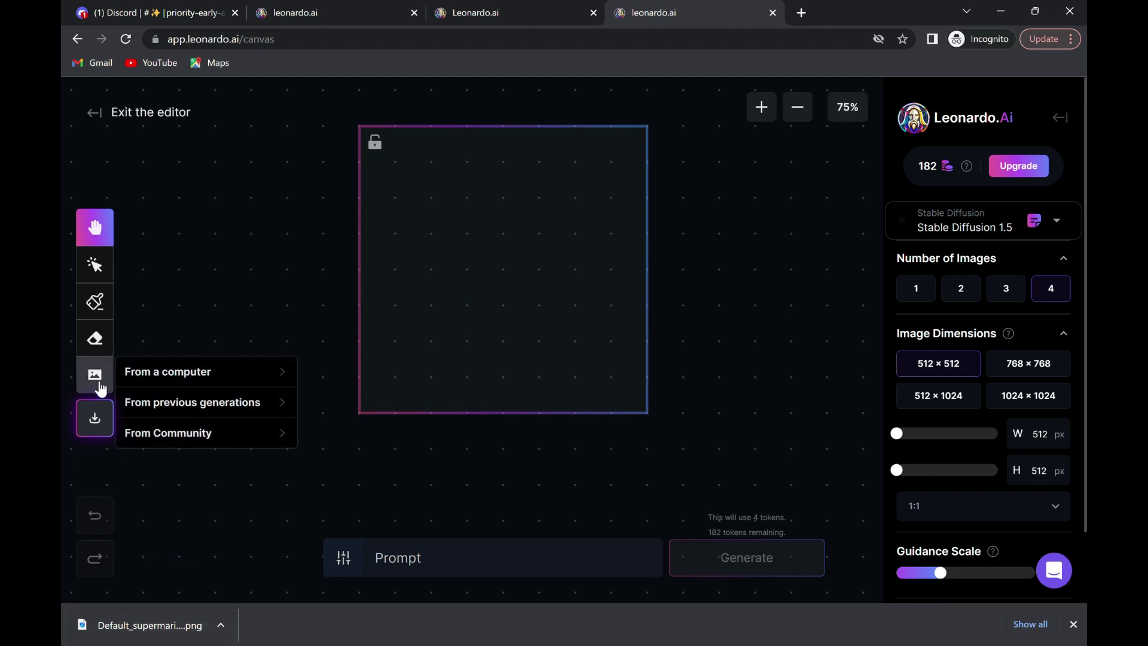
click(207, 406)
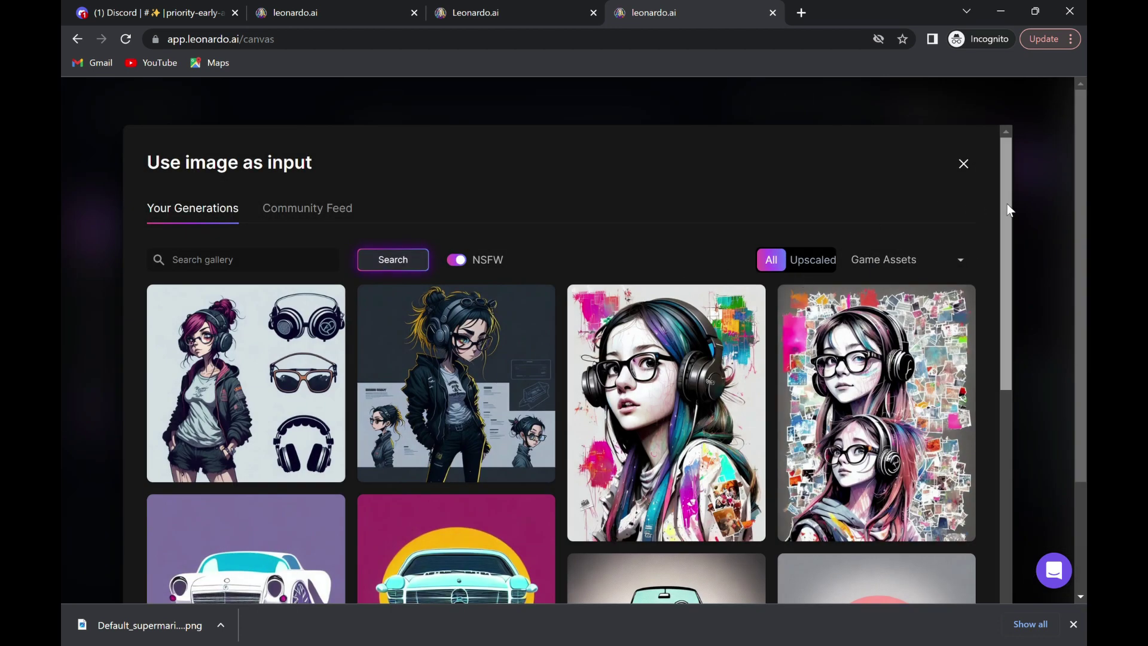
mouse_move(1007, 204)
mouse_down()
mouse_move(1030, 465)
mouse_move(999, 385)
mouse_move(1006, 428)
mouse_up()
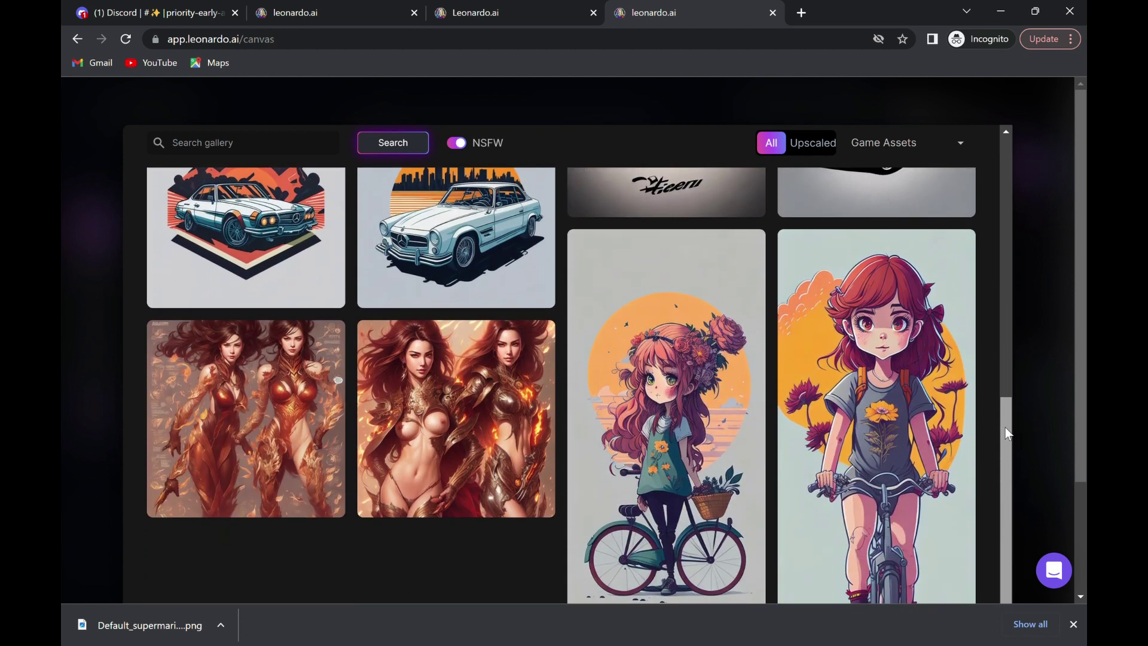
click(868, 380)
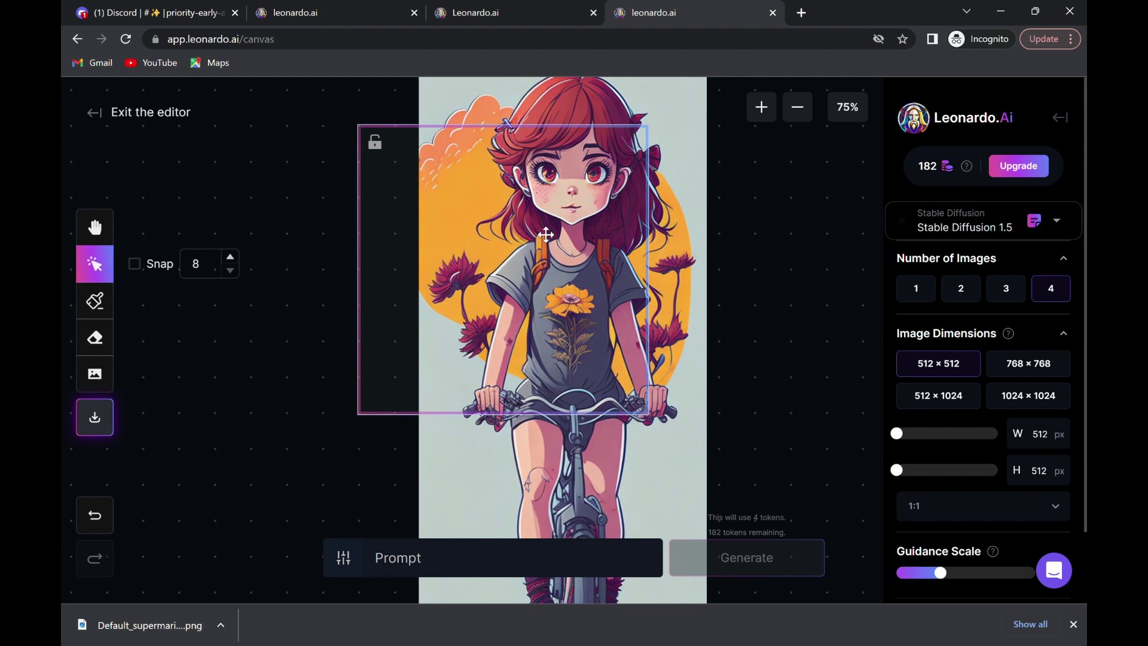
- Shift the girl-on-bike image left and dock the generation frame at its top-right edge
drag(545, 235, 776, 203)
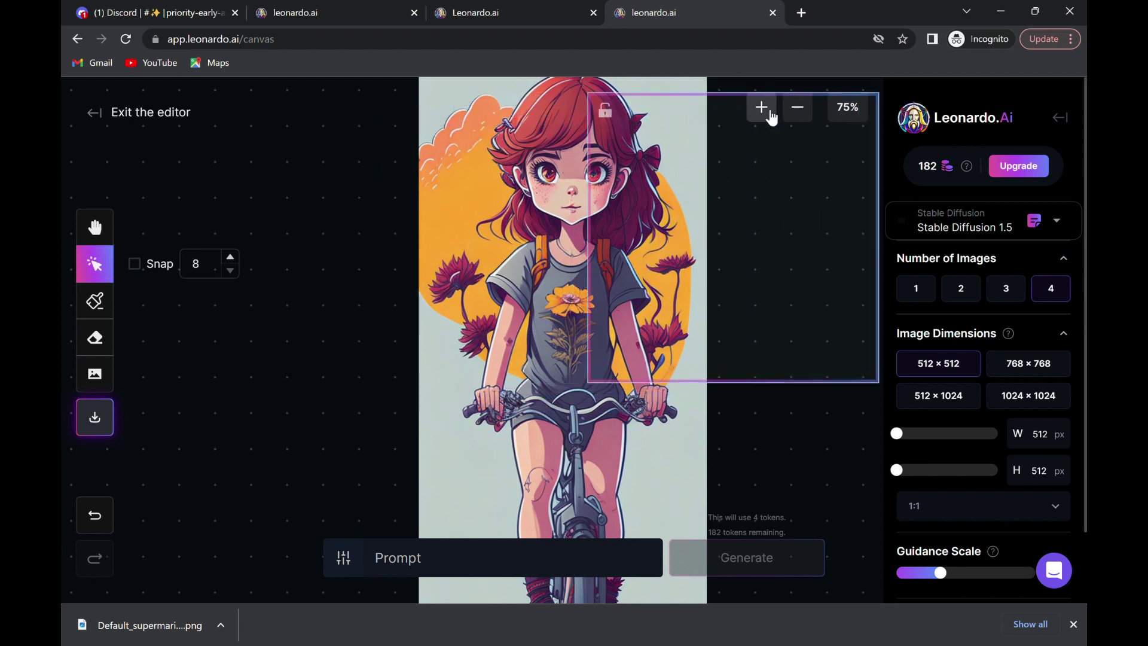
click(769, 114)
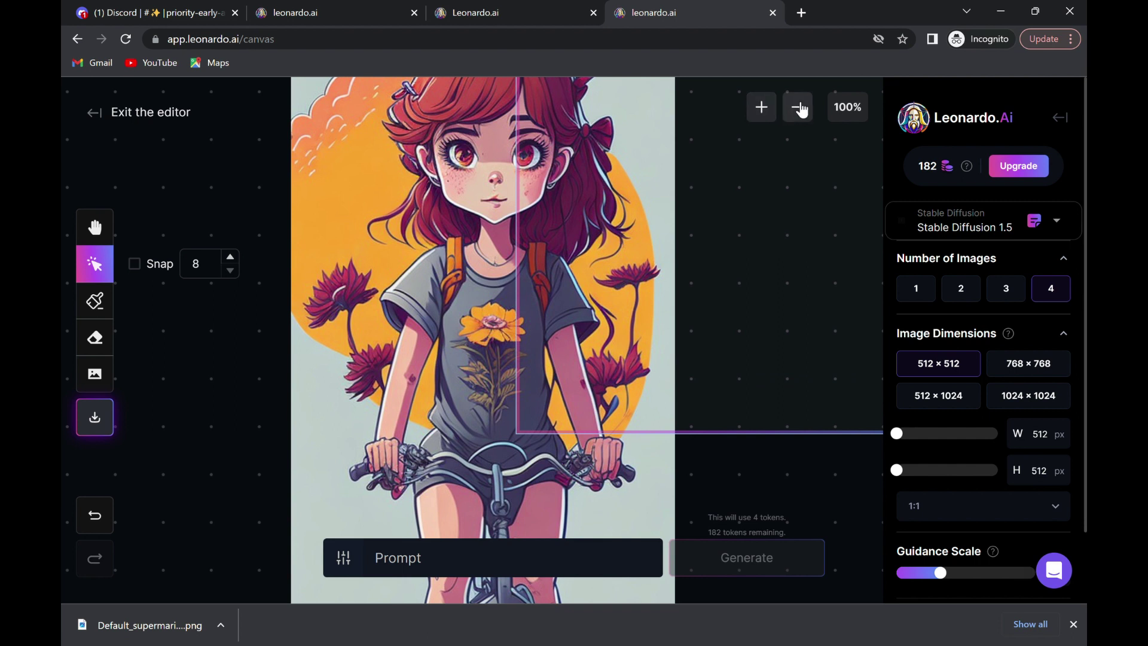
click(797, 108)
click(797, 114)
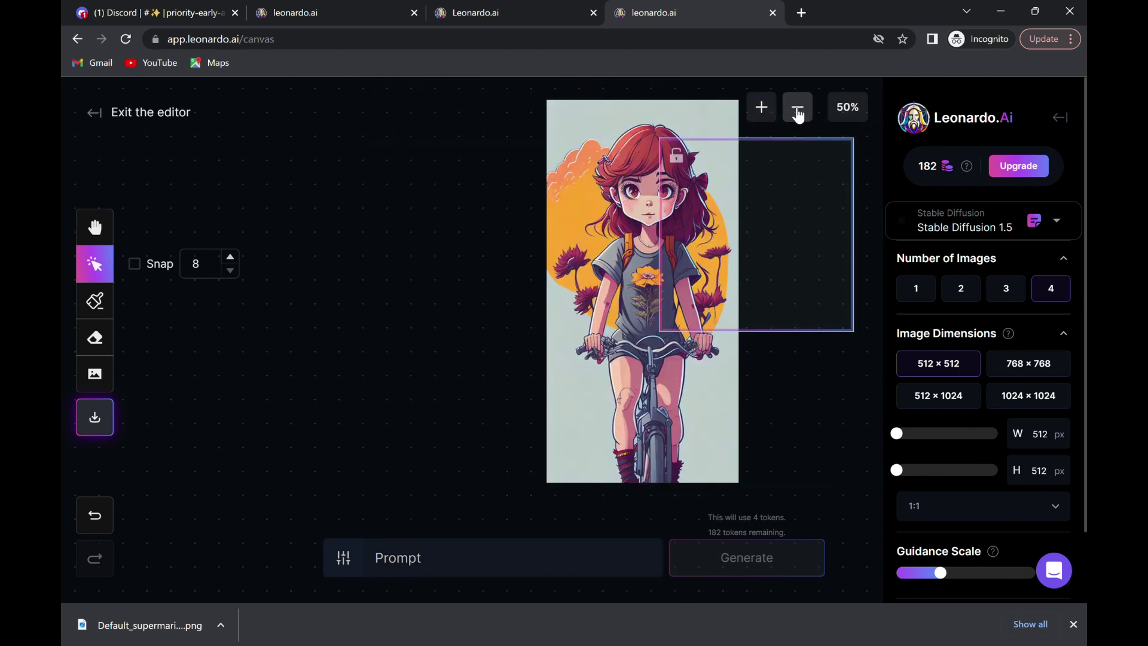
drag(618, 208, 506, 217)
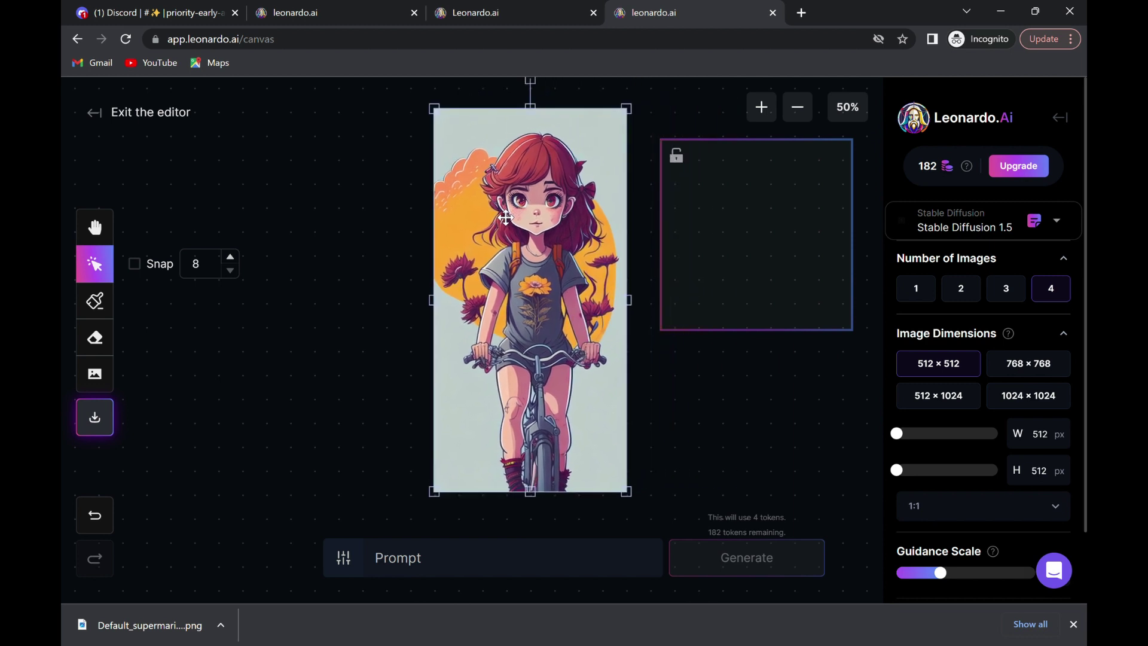
drag(701, 186, 668, 159)
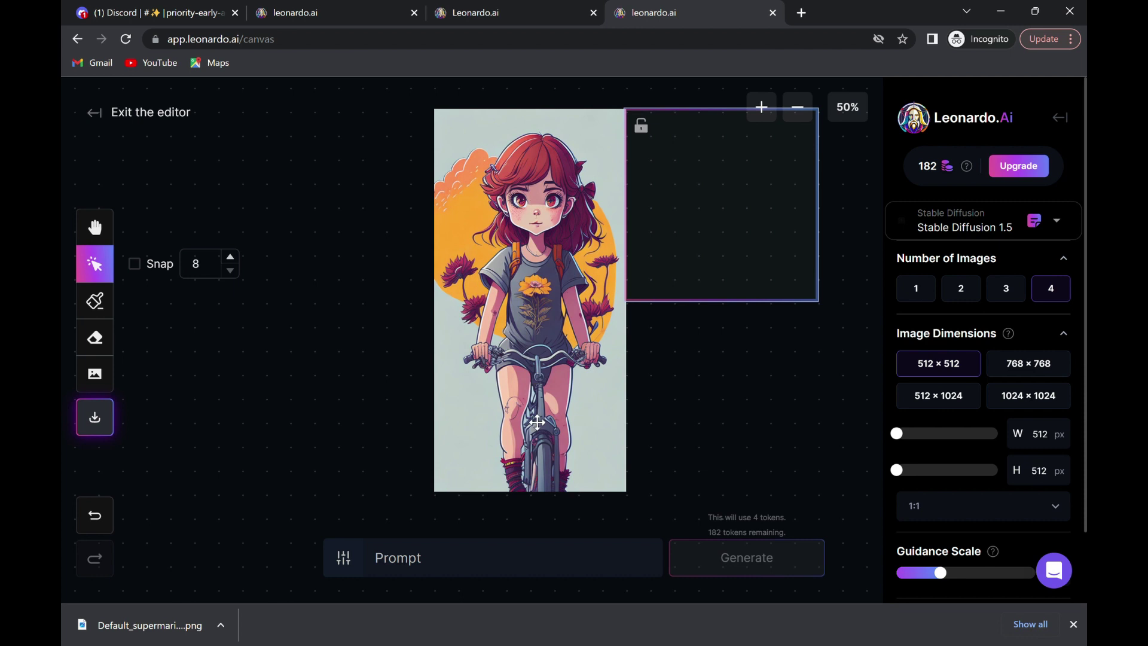
click(485, 557)
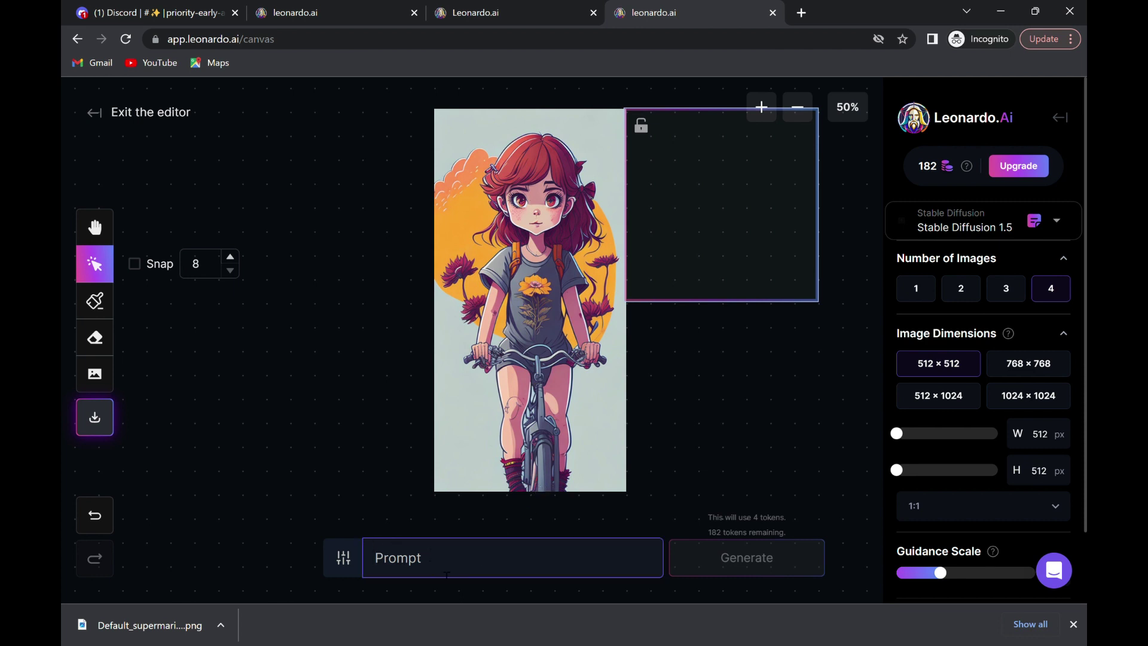
text(or)
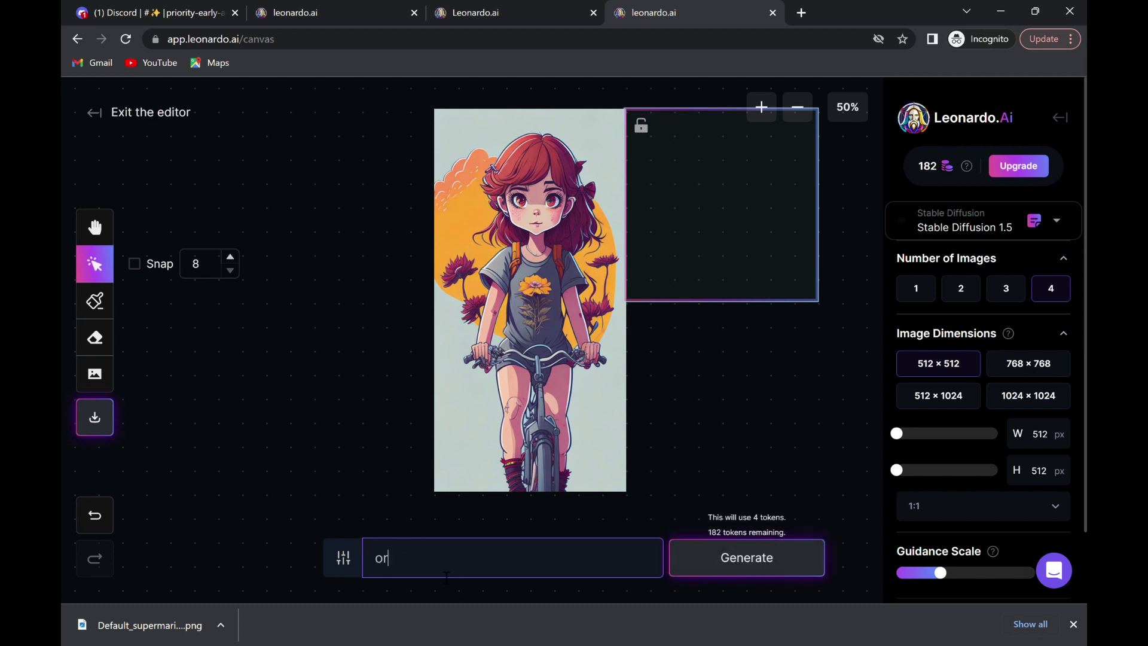
text(ange sk)
text(yline w)
text(ith bird)
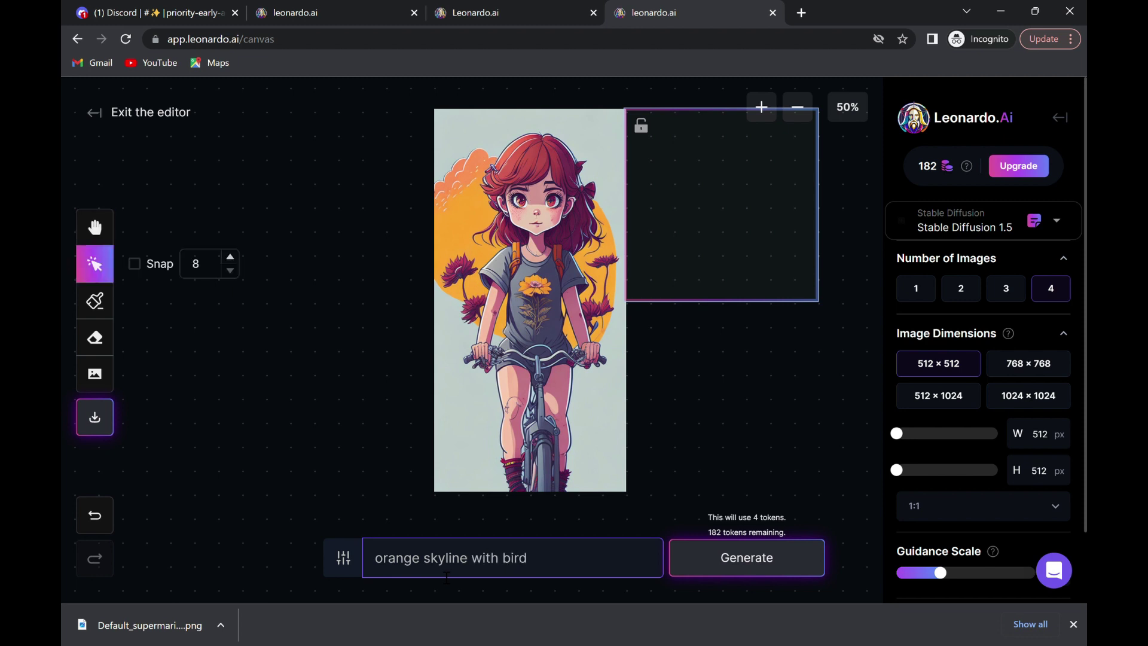
text(lri)
text(n the sky)
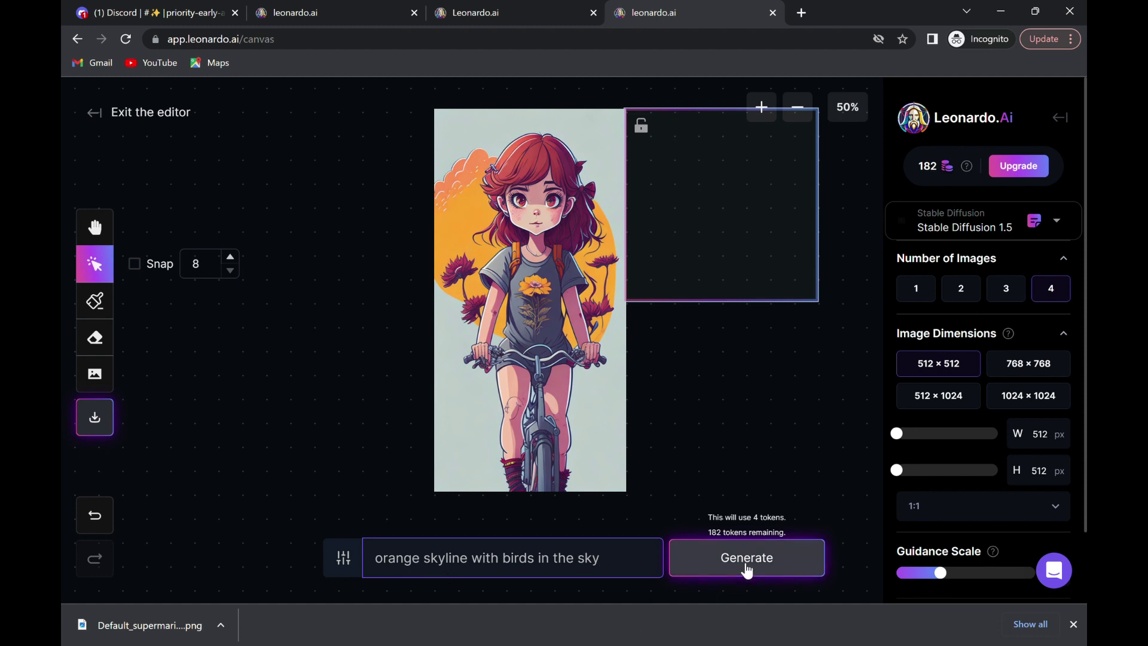
- Generate the 'orange skyline with birds in the sky' outpainting into the empty frame beside the girl
click(747, 571)
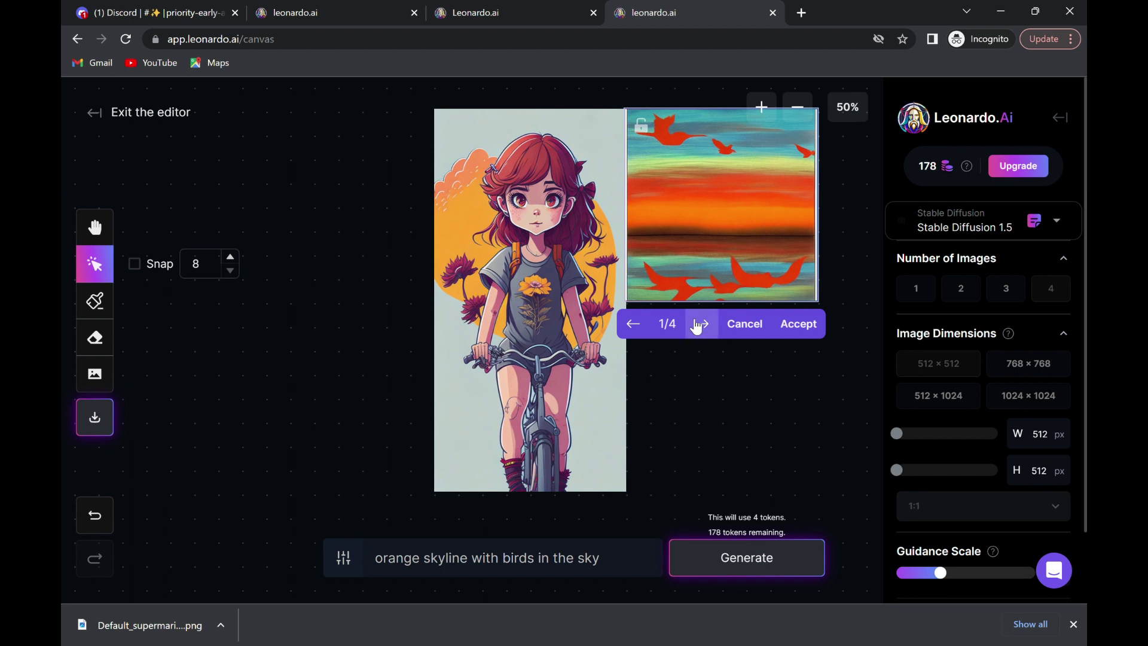
- Compare the four skyline results and accept option 3, the colourful sunset with birds
click(703, 324)
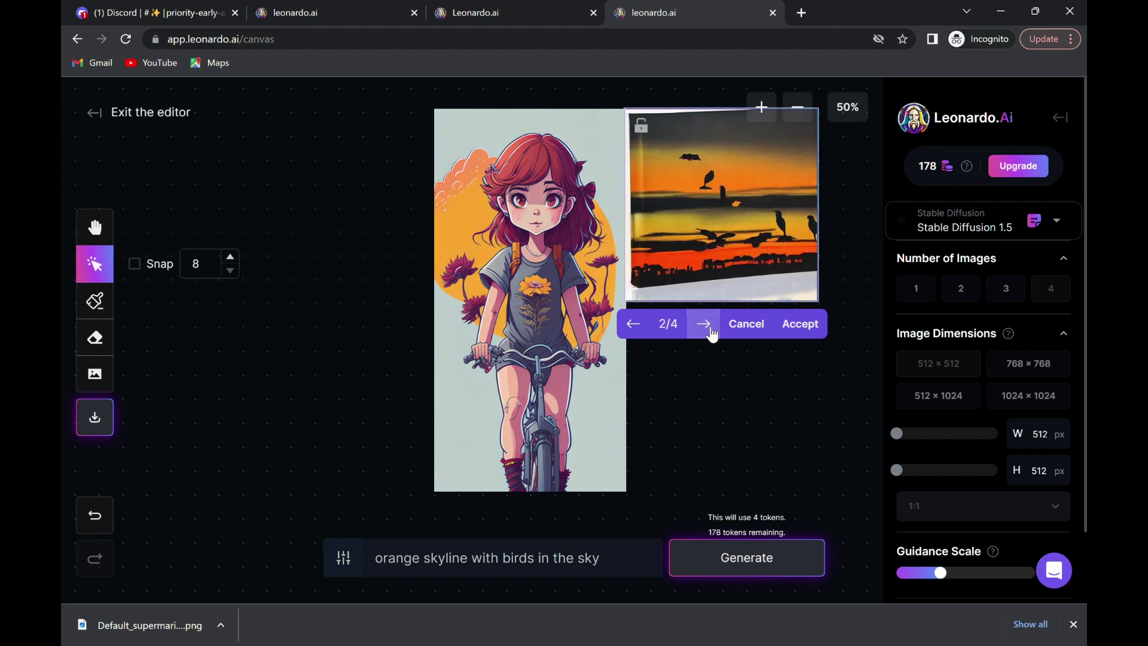
click(710, 331)
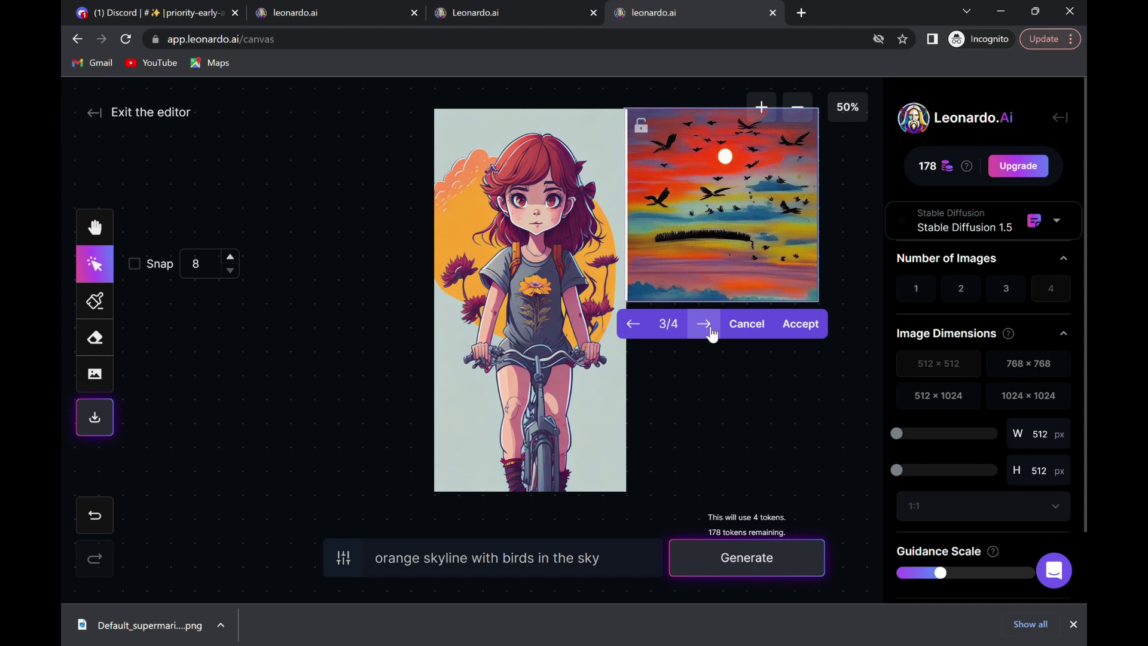
click(709, 331)
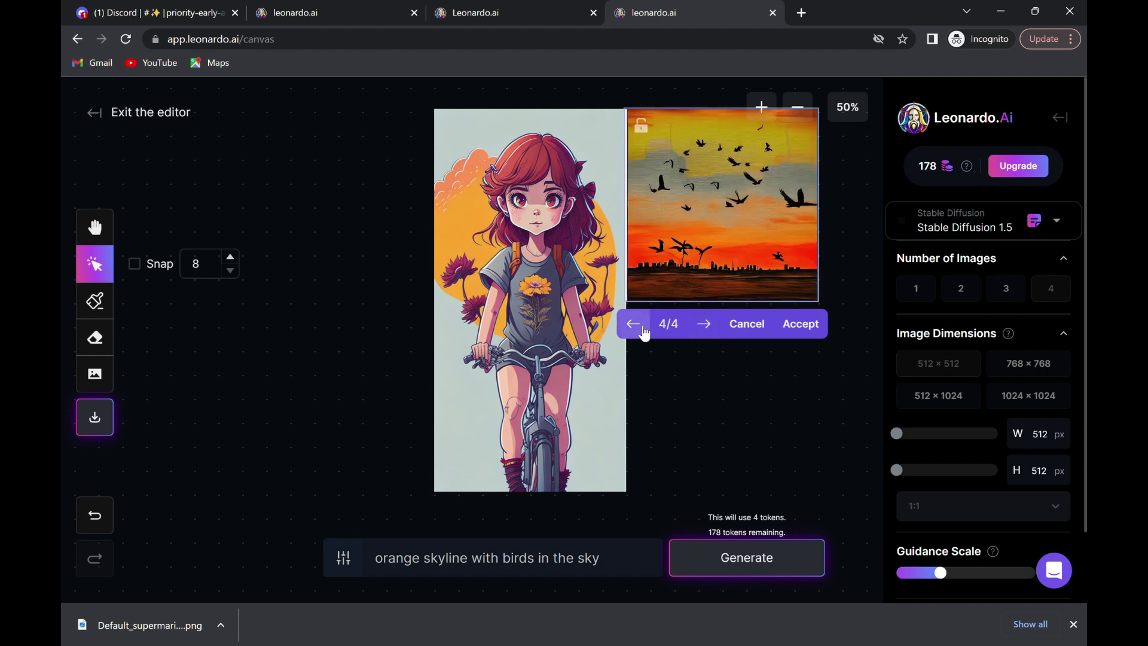
click(642, 327)
click(642, 327)
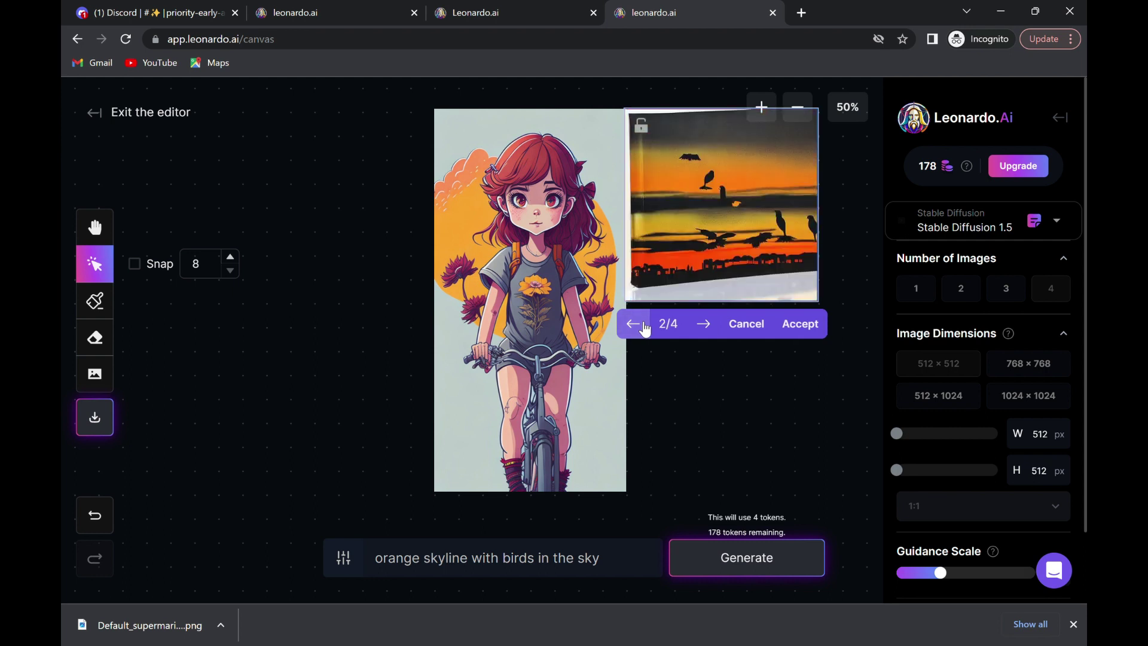
click(707, 330)
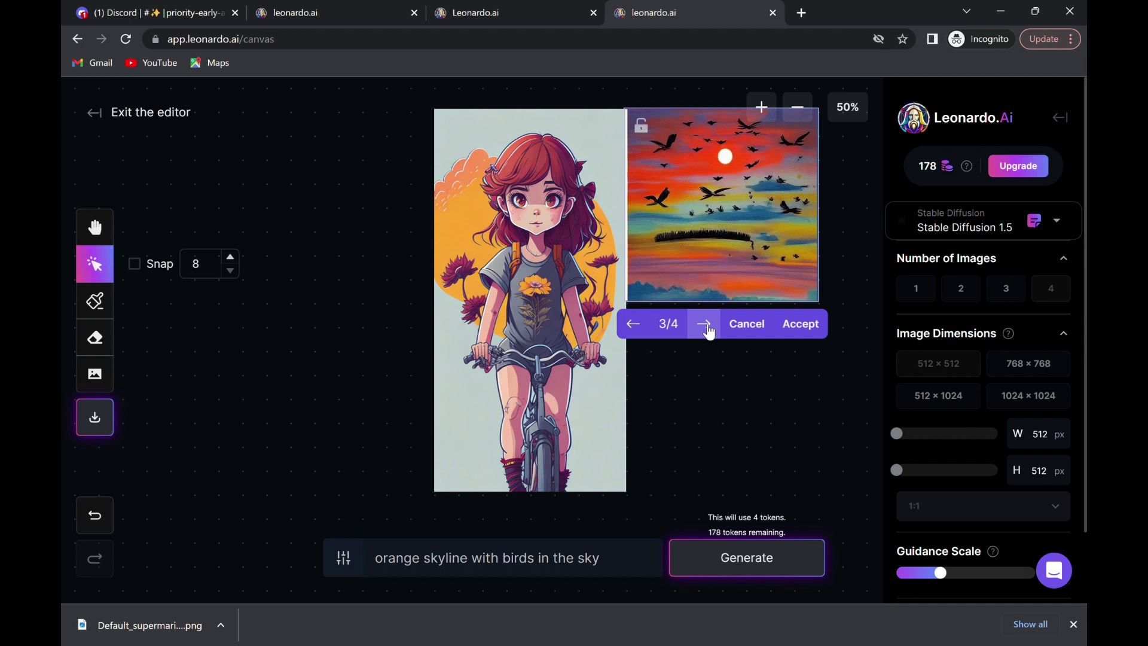
click(801, 326)
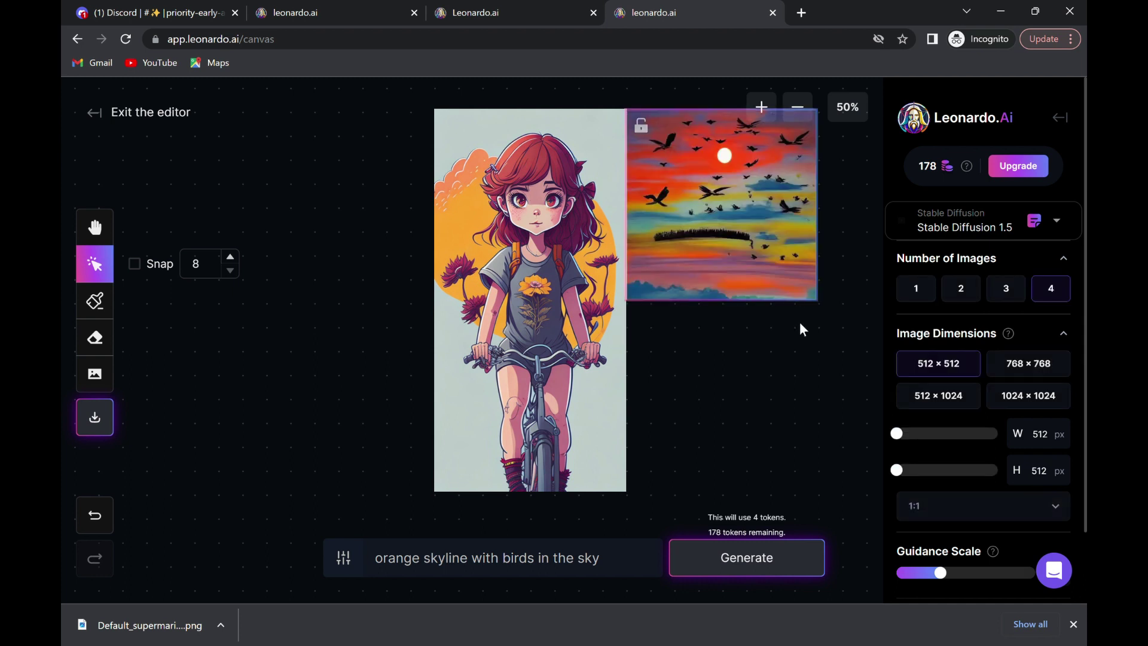
- Move the frame, then exit the canvas editor, confirming the unsaved-changes warning
mouse_move(728, 254)
mouse_down()
mouse_move(699, 242)
mouse_move(761, 440)
mouse_up()
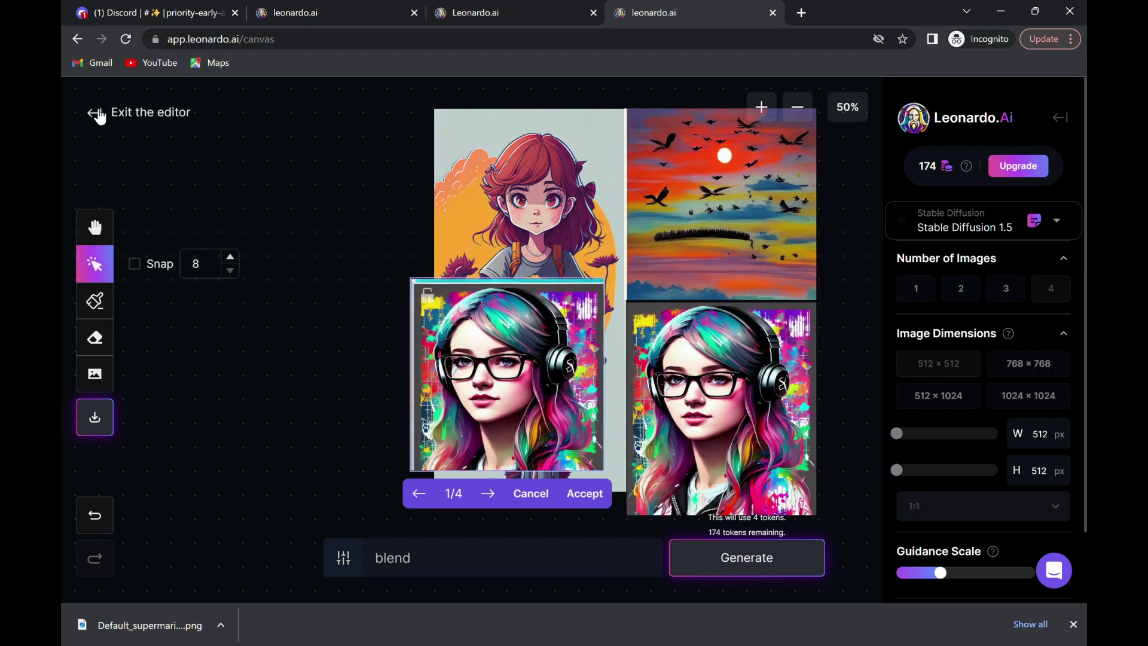
click(97, 114)
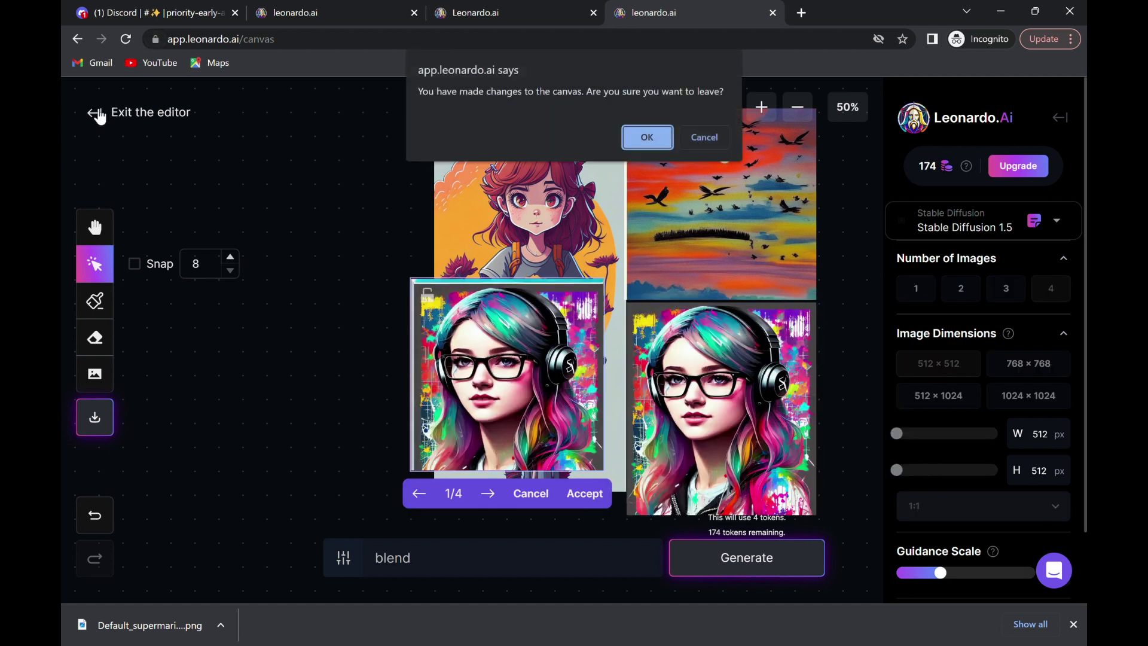
click(663, 140)
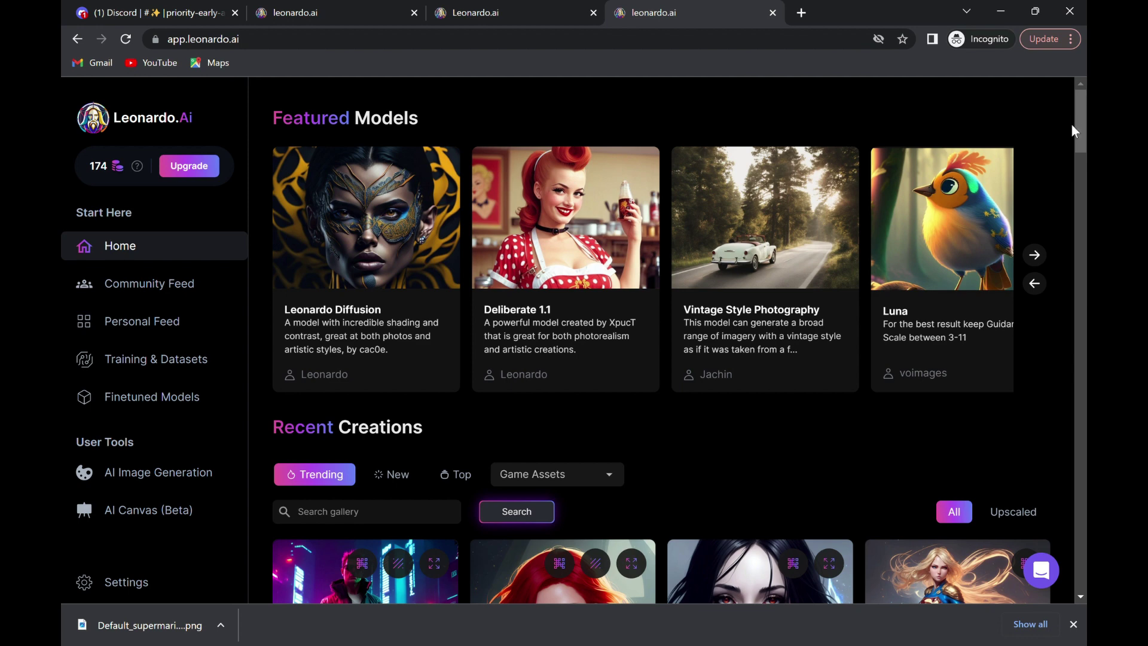
drag(1080, 131, 1076, 418)
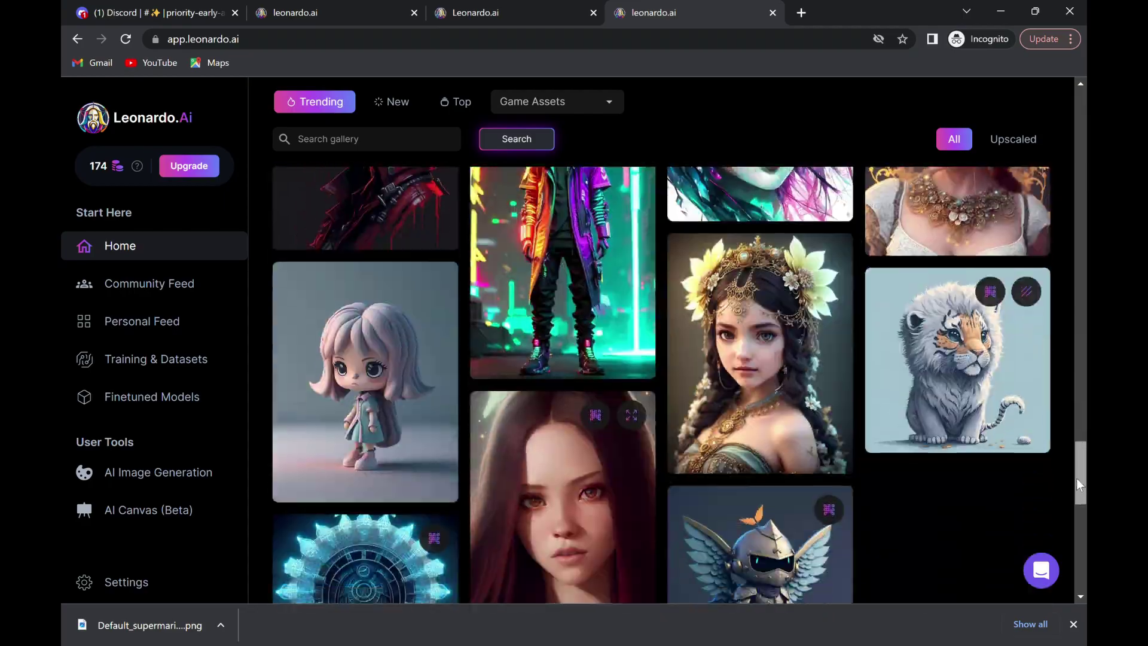
scroll(1077, 485, up, 3)
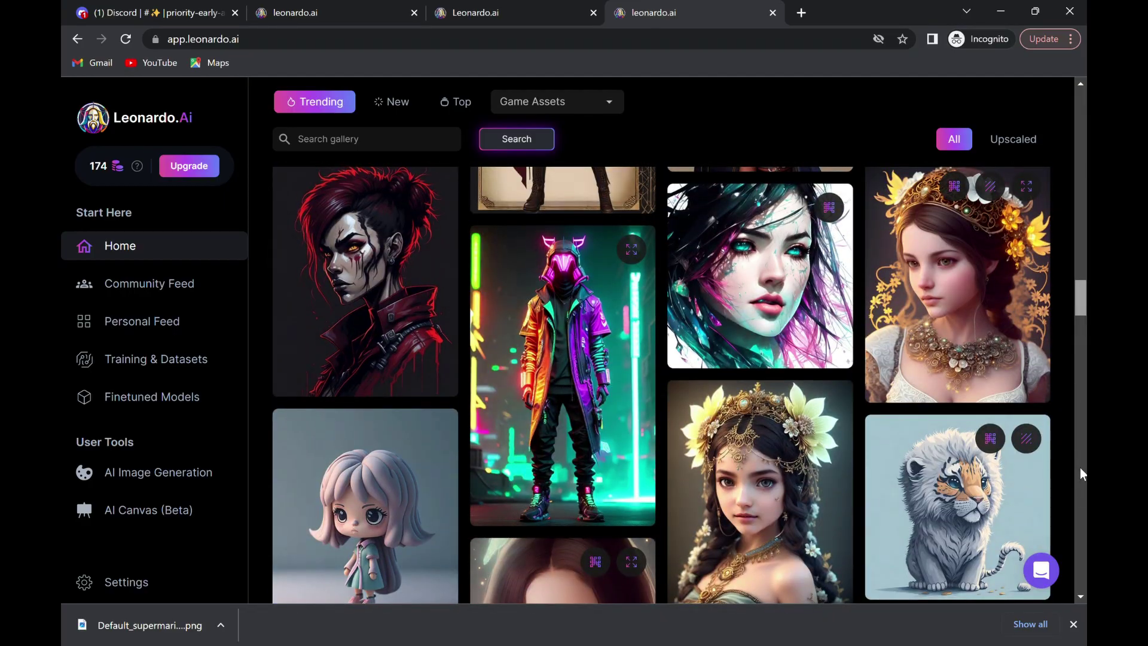
click(1080, 468)
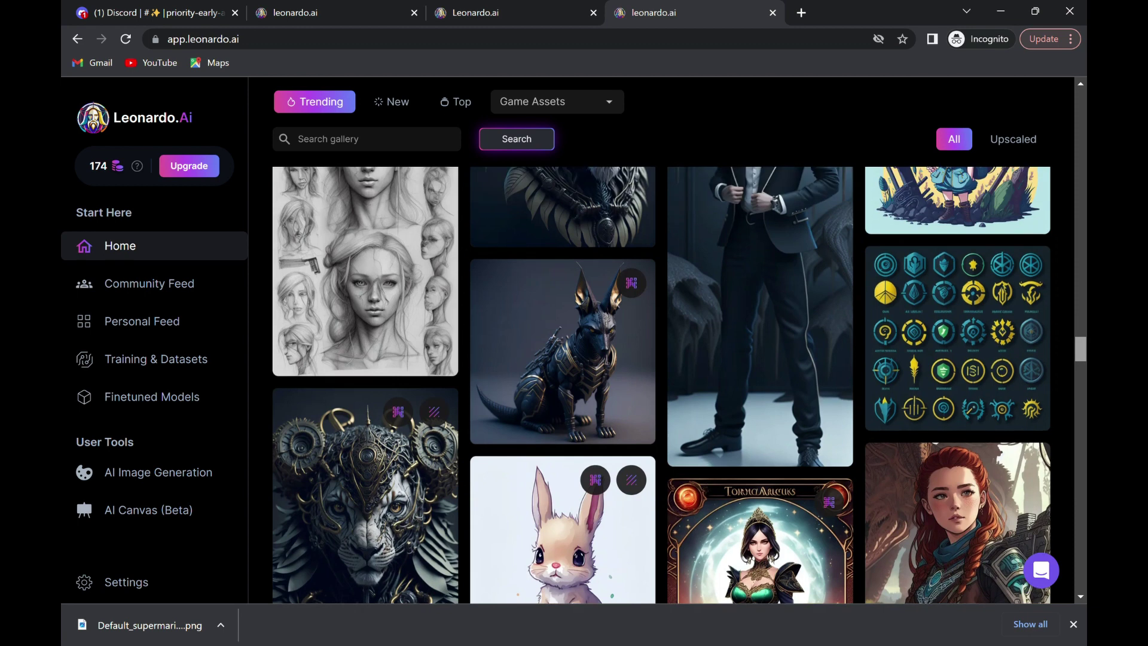
scroll(679, 385, up, 3)
scroll(680, 385, down, 4)
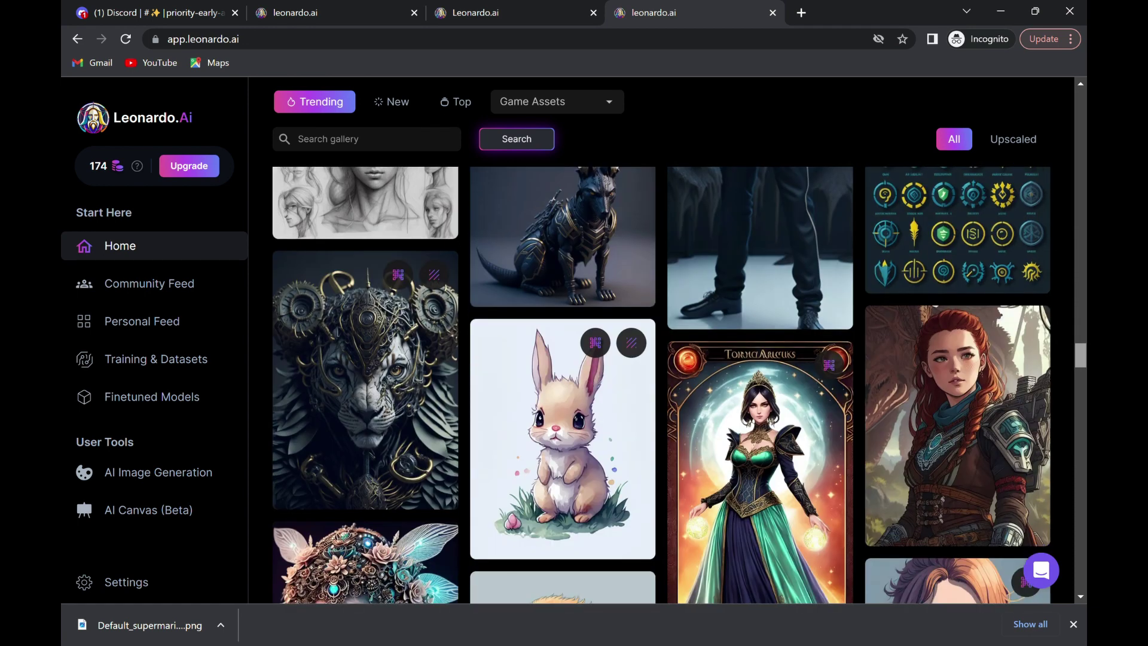
scroll(679, 385, up, 4)
scroll(1081, 632, up, 2)
scroll(1081, 628, up, 1)
scroll(1080, 624, up, 1)
scroll(1081, 619, up, 1)
scroll(1079, 619, up, 2)
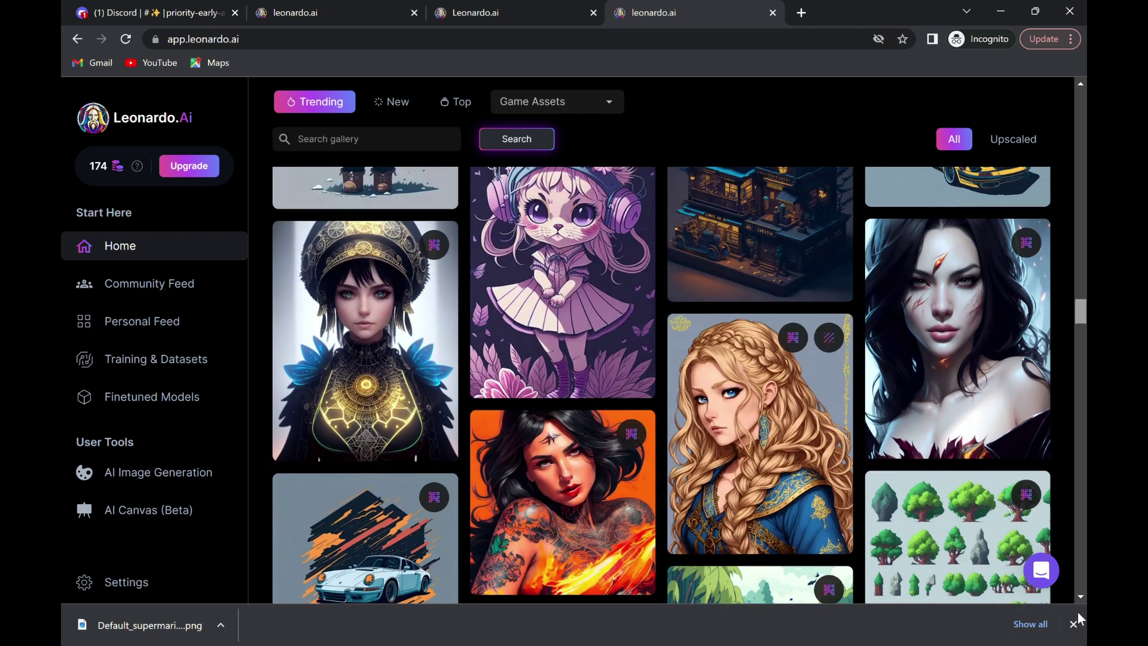
scroll(1079, 610, up, 2)
scroll(1078, 601, up, 2)
scroll(1079, 593, up, 2)
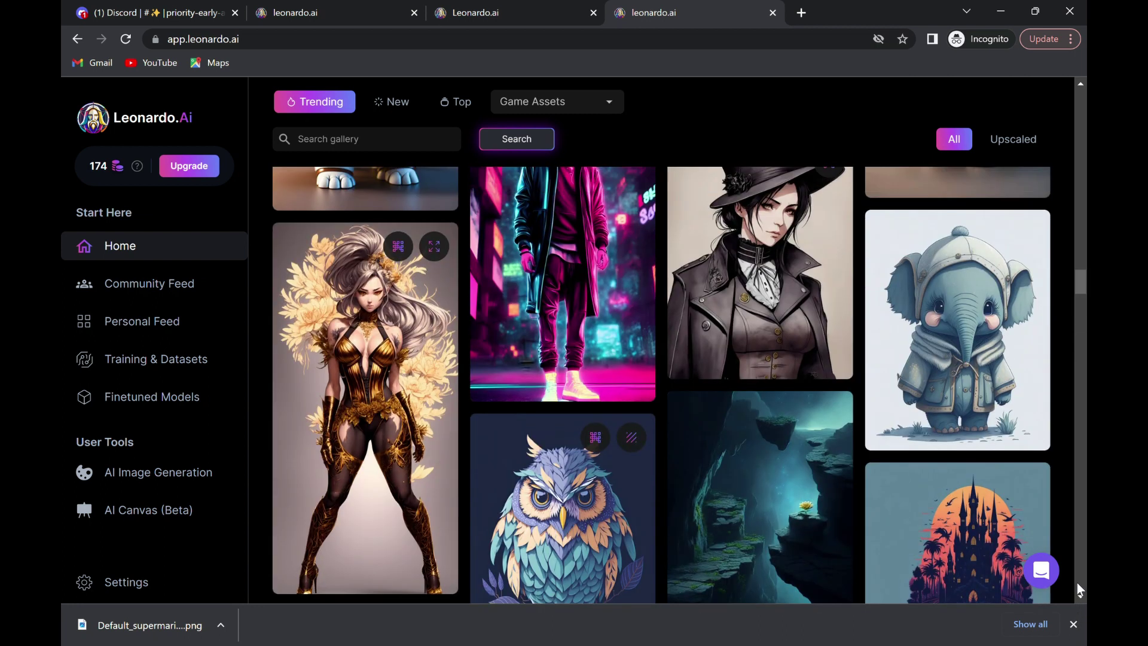